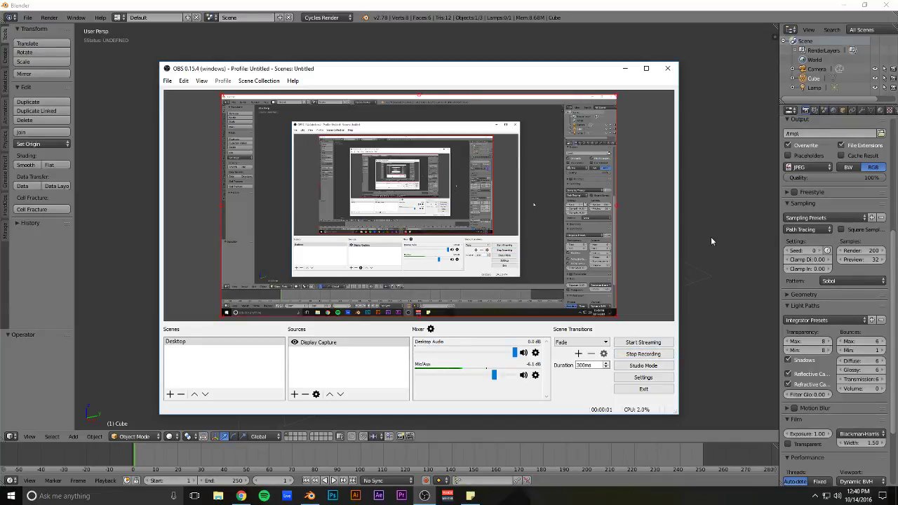
click(718, 222)
mouse_move(367, 186)
middle_down()
mouse_move(700, 211)
mouse_move(470, 152)
mouse_move(360, 181)
mouse_move(346, 212)
mouse_move(363, 184)
middle_up()
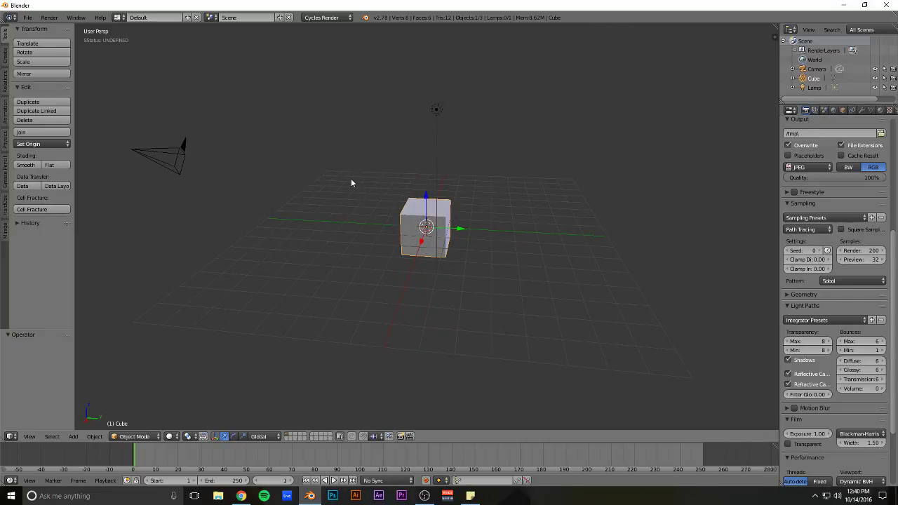
middle_drag(438, 114, 360, 160)
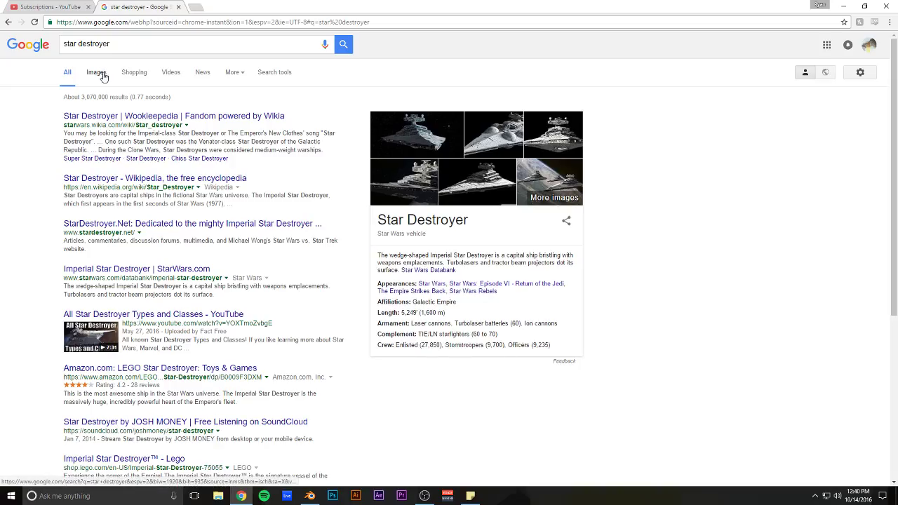
Show the image results for "star destroyer" and preview the front-view Star Destroyer wallpaper
click(94, 73)
click(225, 160)
click(376, 82)
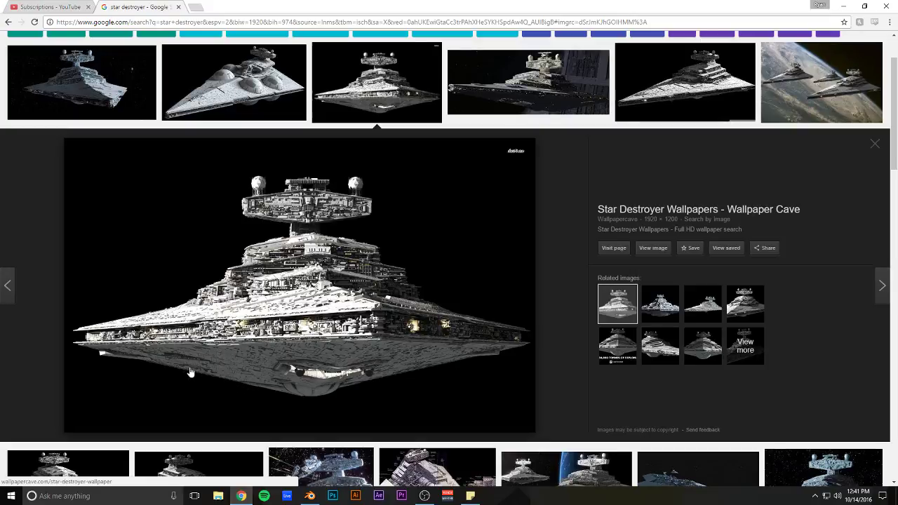
Search images for "death star" and preview the white-background Death Star picture
scroll(267, 278, up, 2)
triple_click(156, 48)
text(death star)
key(Return)
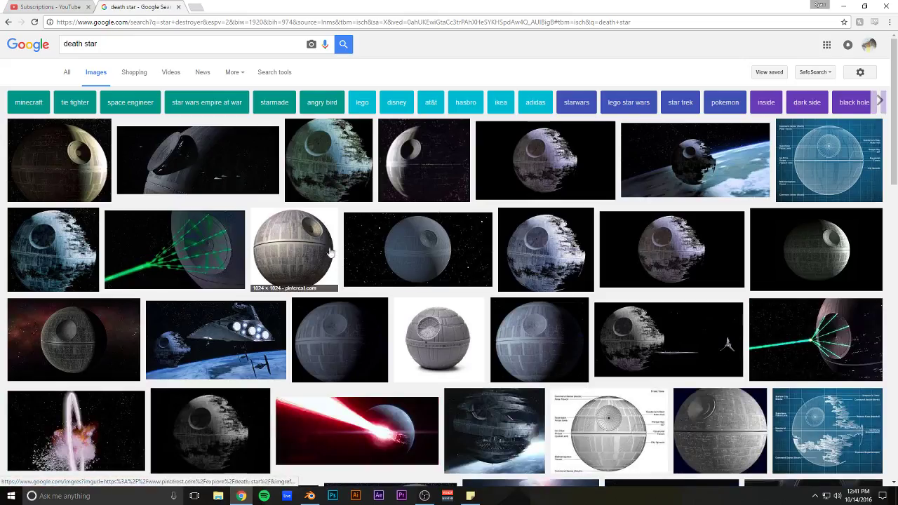
click(330, 254)
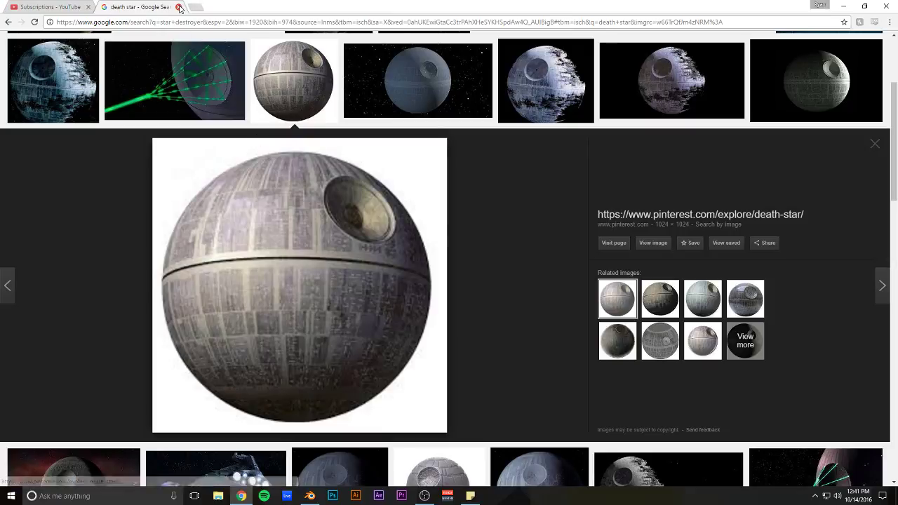
Switch to Blender, move the default cube to layer 2 and show that layer
key(ctrl+shift+Tab)
click(310, 497)
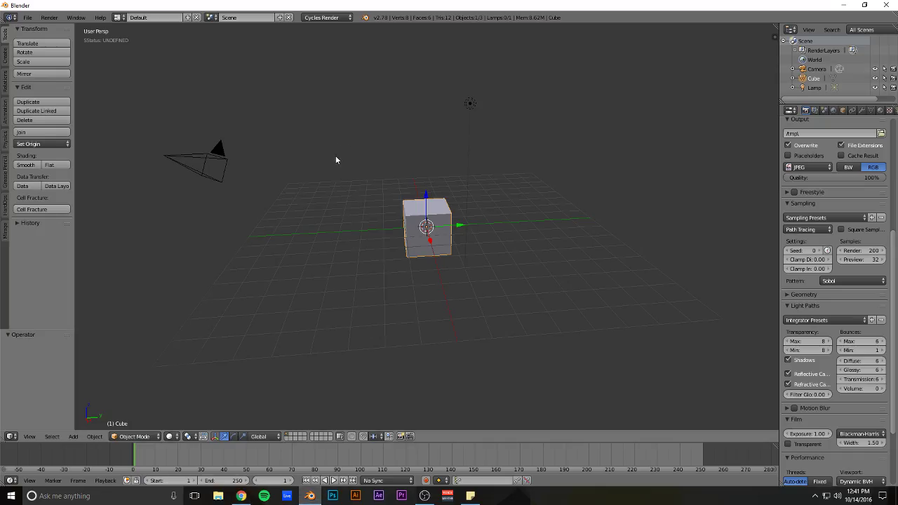
middle_drag(341, 161, 463, 196)
key(m)
key(2)
key(2)
Duplicate the cube about 5.3 units along Y and flatten the copy to about 0.29 of its height
middle_drag(408, 169, 508, 195)
scroll(505, 198, up, 4)
scroll(495, 208, down, 2)
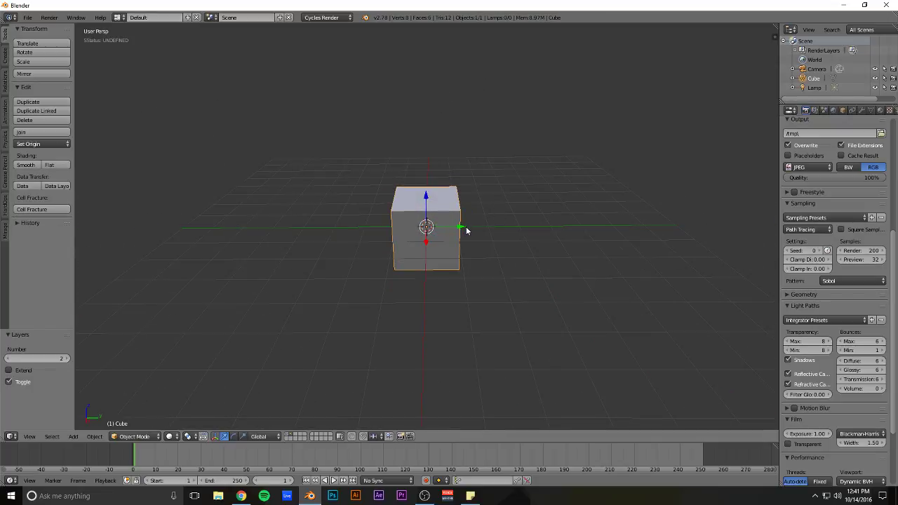
key(shift+d)
key(y)
click(665, 219)
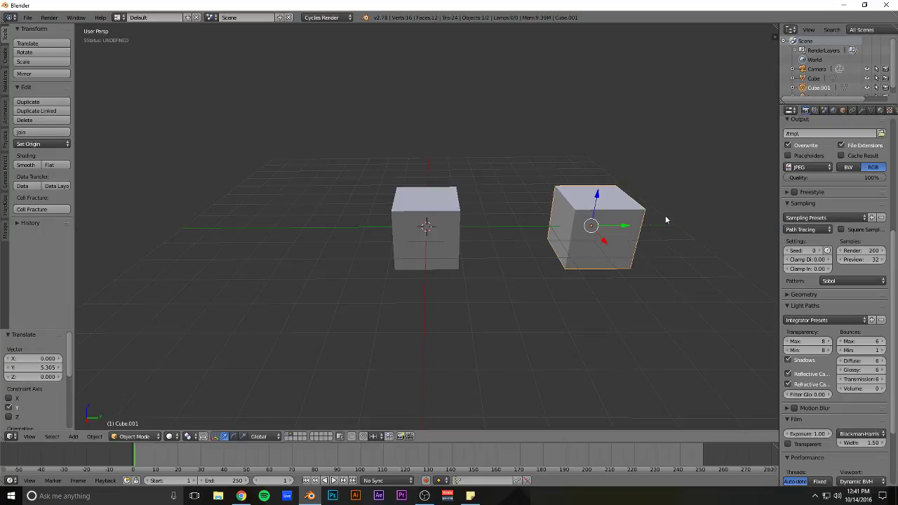
key(s)
key(z)
click(623, 201)
Duplicate the flat block about 3.9 units along Y and stretch the copy vertically by about 8.96
middle_drag(686, 206, 569, 221)
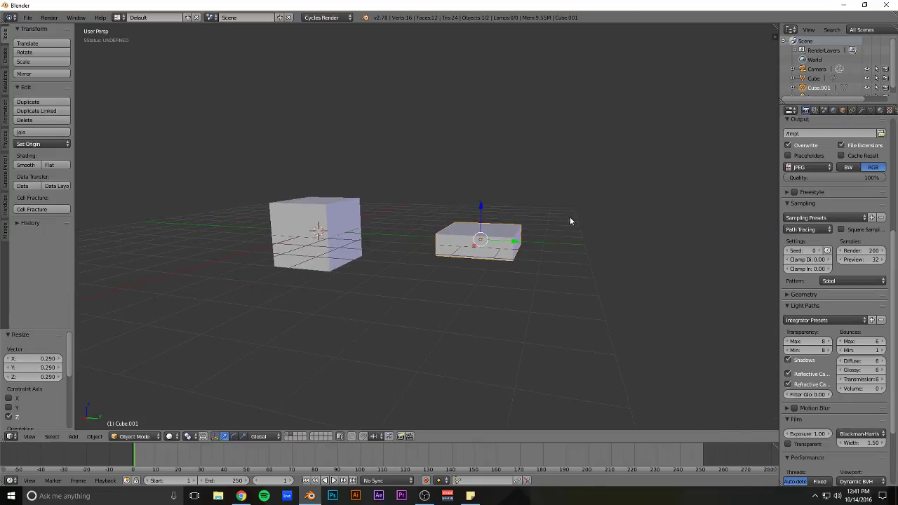
key(shift+d)
right_click(569, 222)
key(g)
key(y)
click(723, 230)
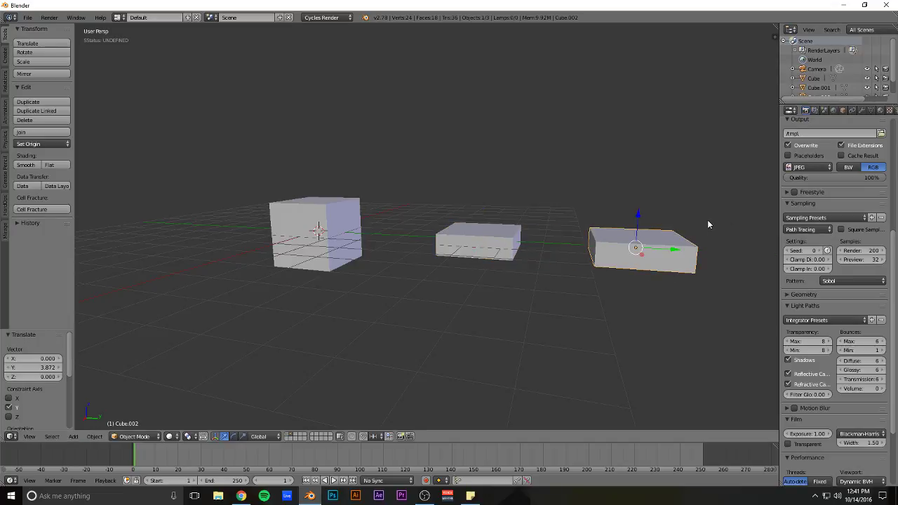
key(s)
key(z)
click(733, 123)
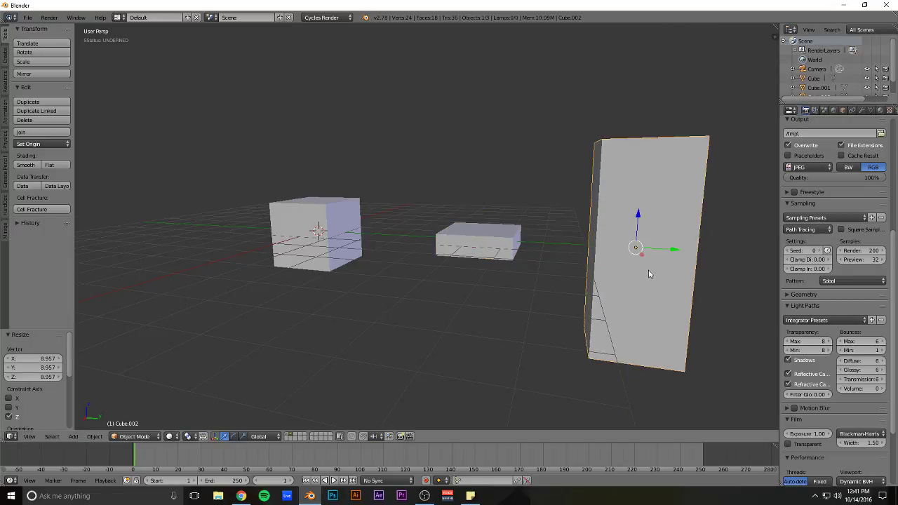
Duplicate the tall block along Y, shrink the copy to about 0.18 and stretch it along X by about 12.26
key(KP_Decimal)
scroll(505, 283, down, 4)
key(shift+d)
key(y)
click(589, 295)
key(s)
click(519, 265)
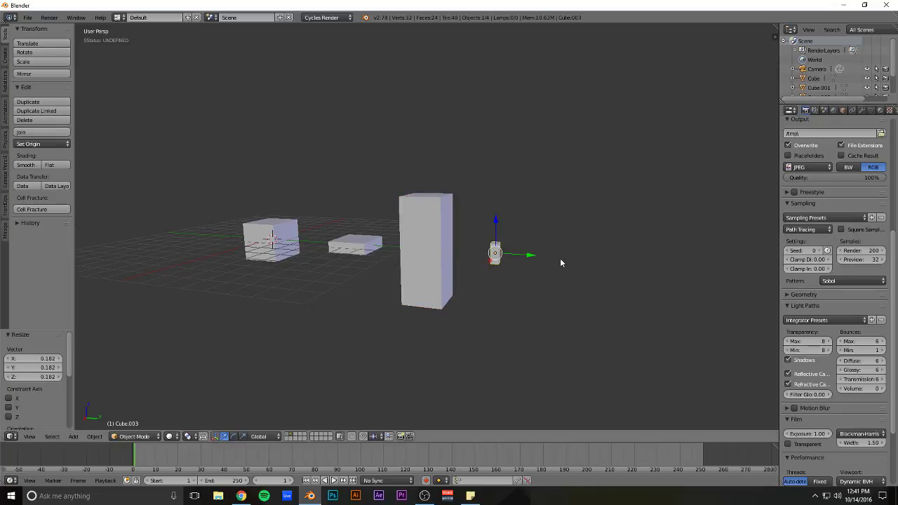
key(s)
key(x)
click(185, 363)
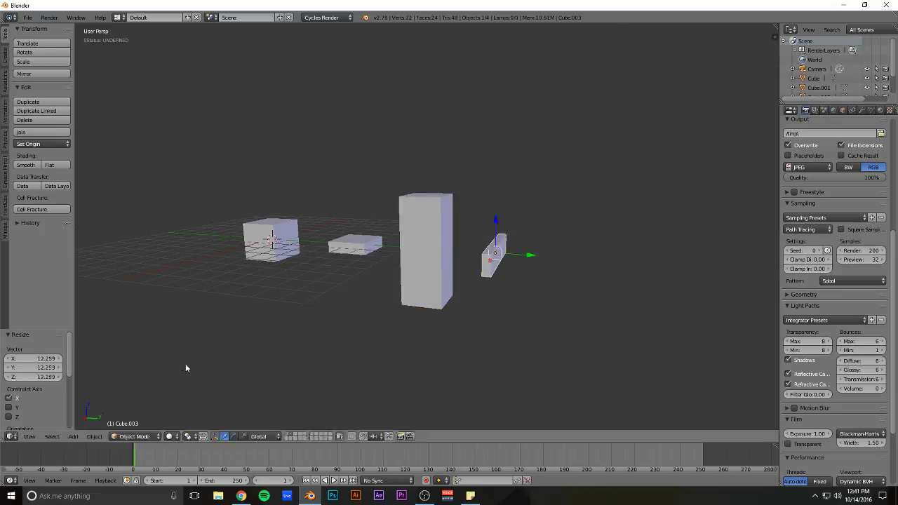
Group all four blocks under the name Greeble
middle_drag(207, 301, 252, 310)
key(a)
key(a)
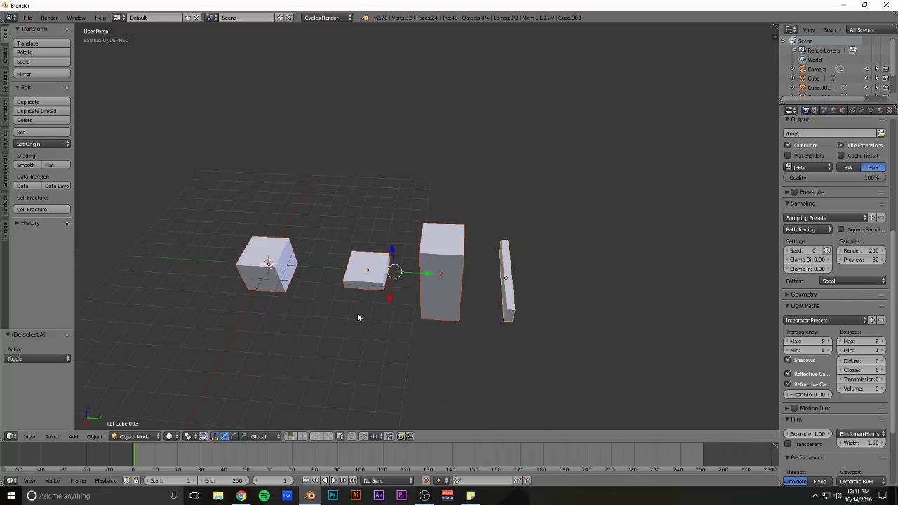
key(ctrl+g)
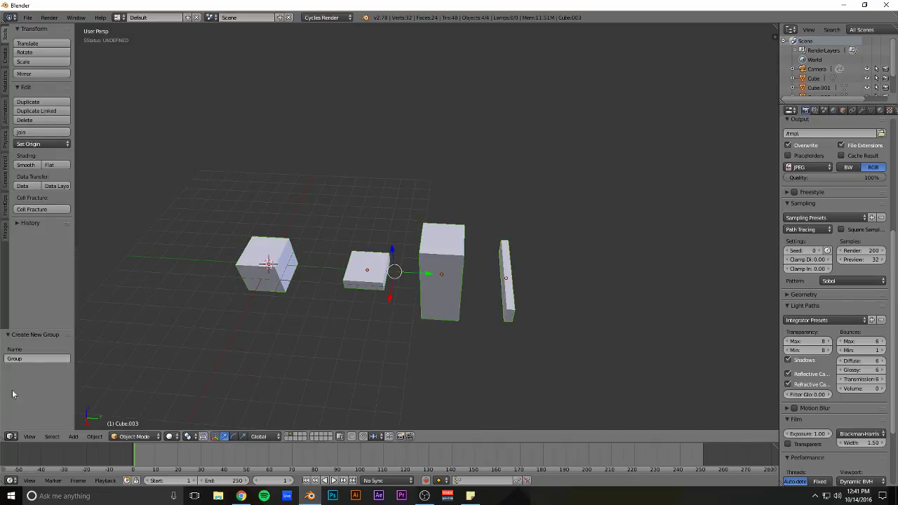
key(Return)
Show layer 1, add a plane and scale it up by about 7.93
key(1)
key(shift+a)
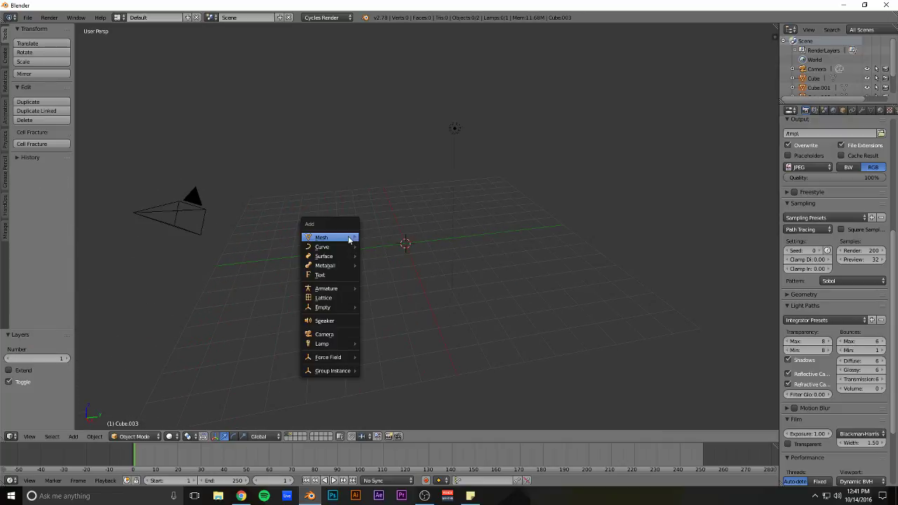
mouse_move(370, 236)
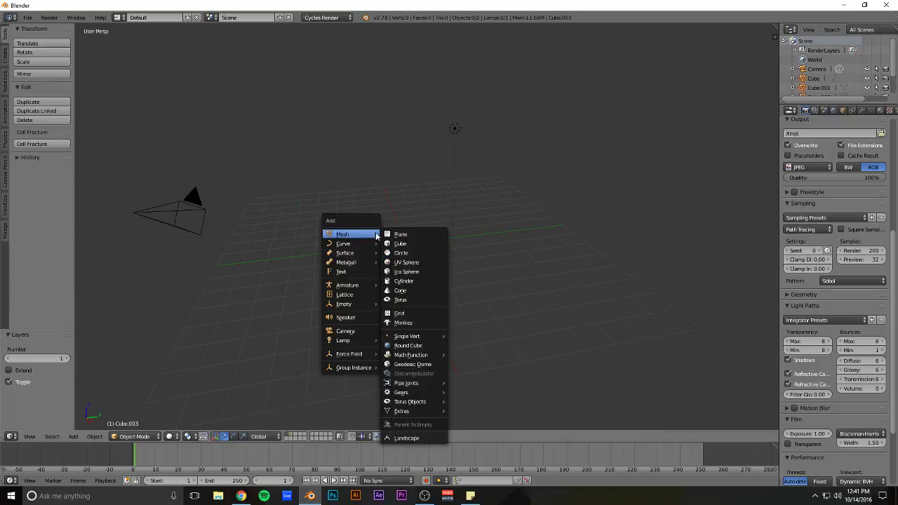
click(400, 233)
key(s)
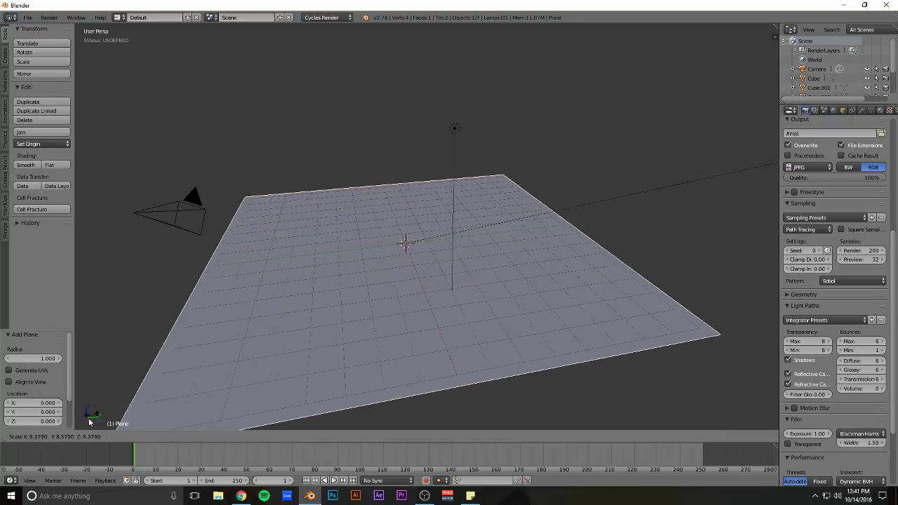
click(719, 401)
Add a particle system to the plane with its type set to Hair and Advanced enabled
middle_drag(477, 243, 439, 206)
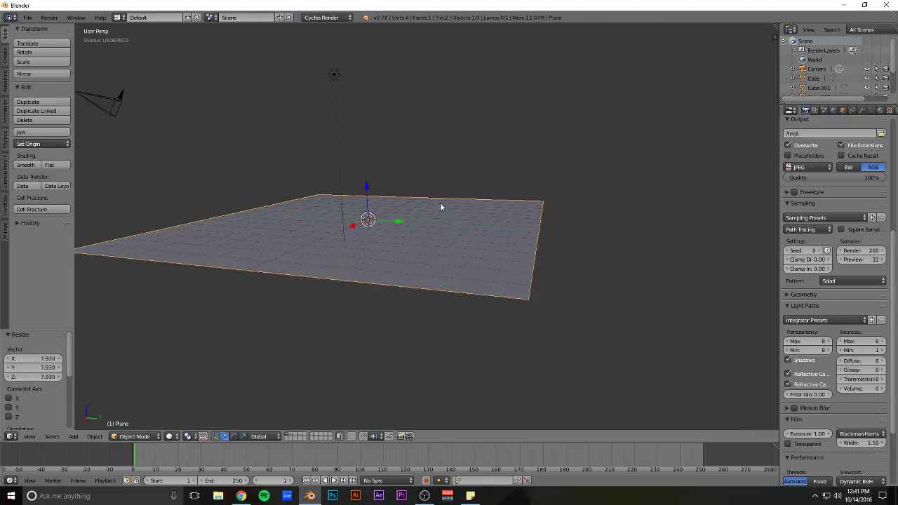
middle_drag(423, 126, 380, 213)
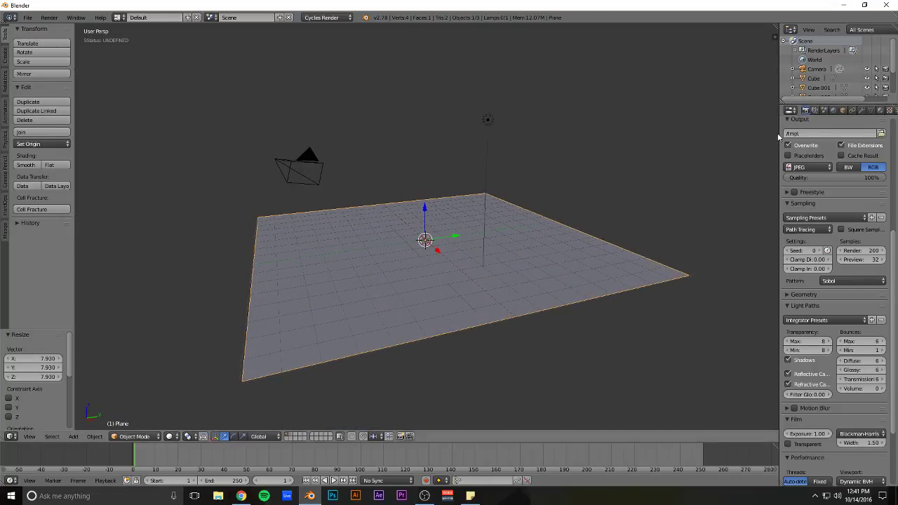
drag(778, 136, 761, 137)
click(880, 110)
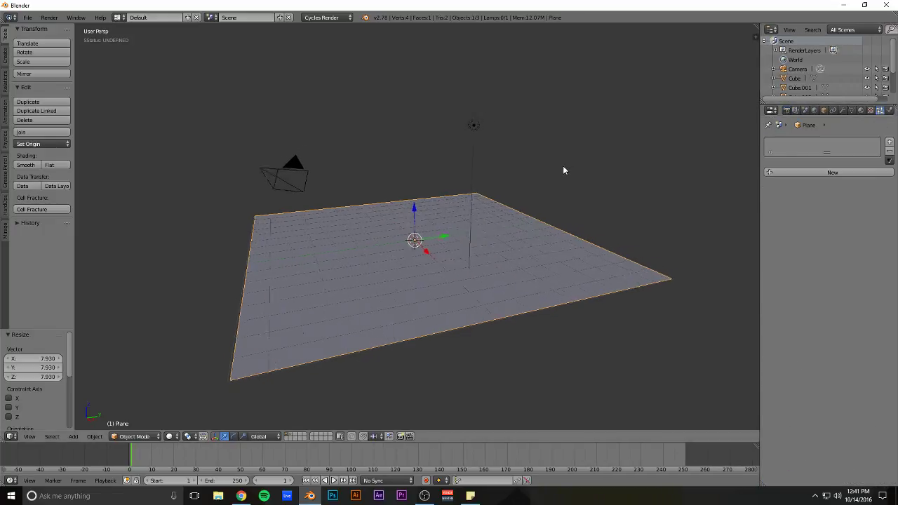
middle_drag(561, 172, 632, 172)
click(831, 173)
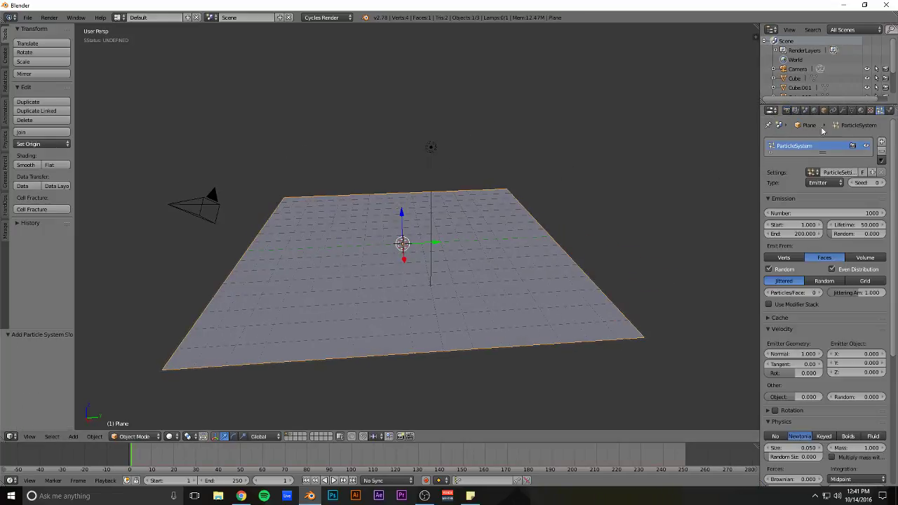
click(824, 182)
click(818, 172)
click(810, 195)
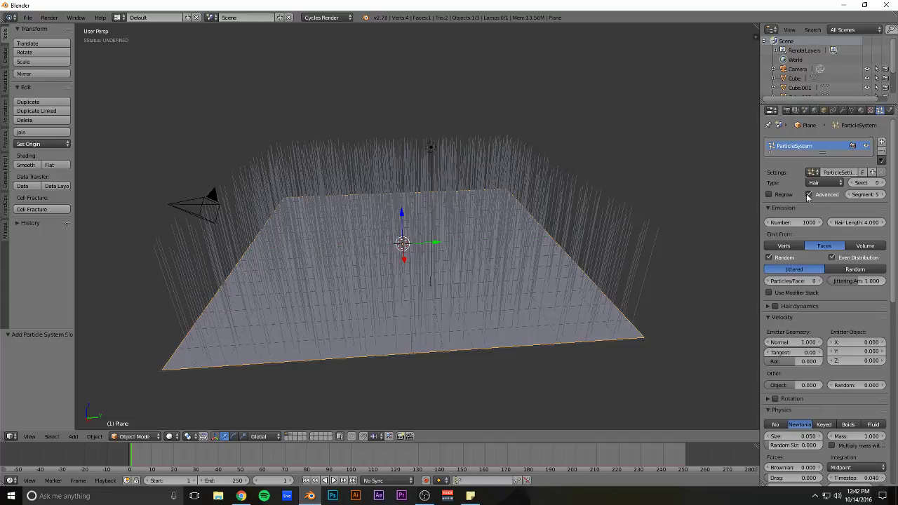
Render the particles as a group, using Greeble as the dupli group
scroll(793, 281, down, 10)
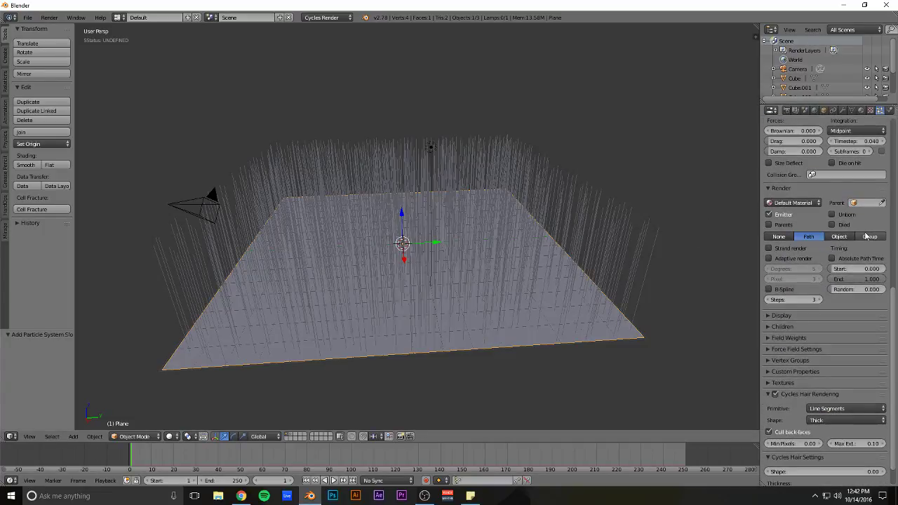
click(870, 236)
click(851, 248)
click(816, 263)
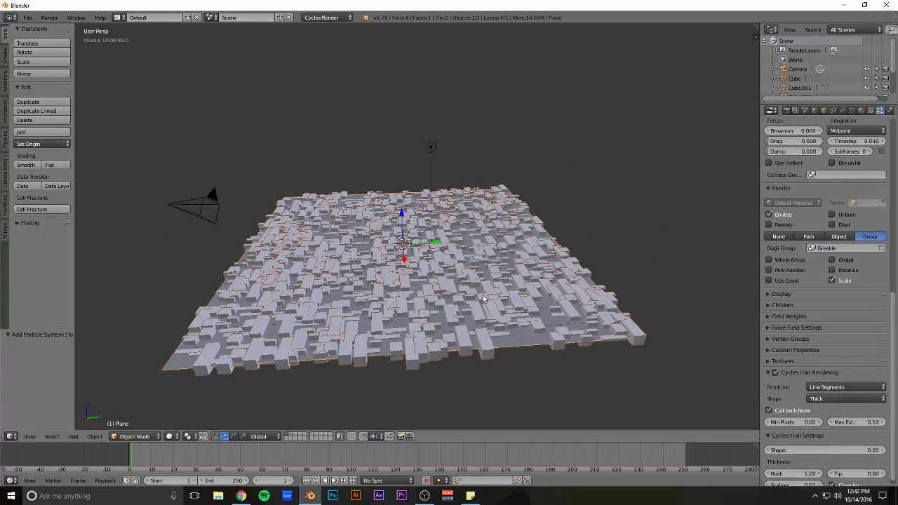
Align the camera to a low view across the blocks and shift it by about 0.13 X, 0.16 Y and 0.06 Z
scroll(498, 287, down, 2)
middle_drag(463, 299, 538, 253)
scroll(498, 285, up, 4)
key(ctrl+alt+KP_0)
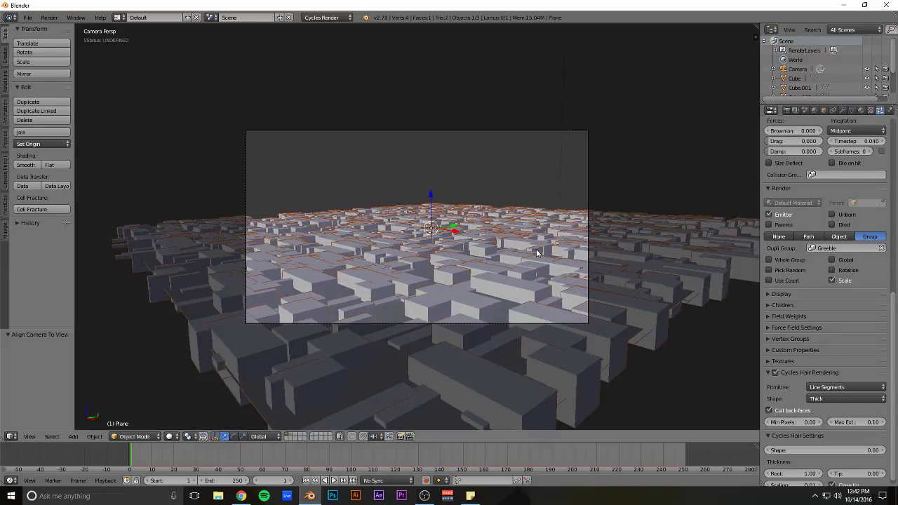
right_click(447, 130)
key(g)
click(460, 128)
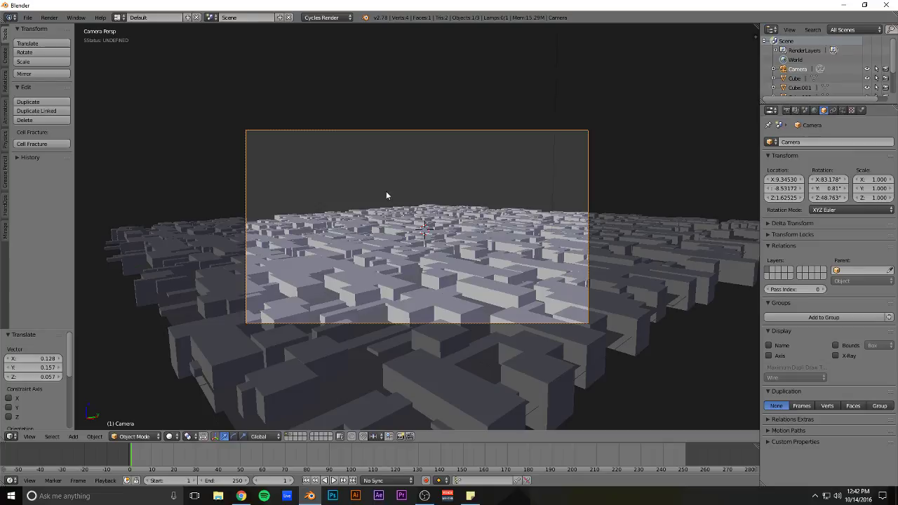
Test-render the camera view of the greebled plane
key(F12)
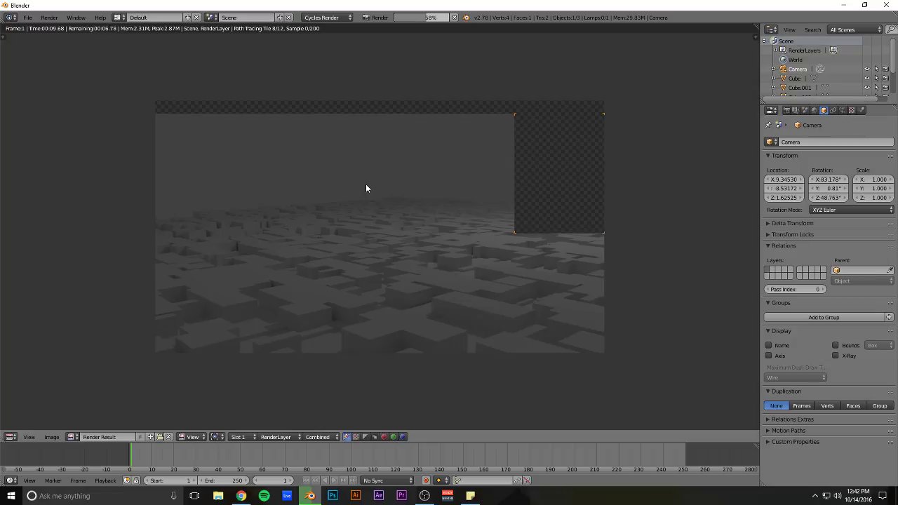
key(Escape)
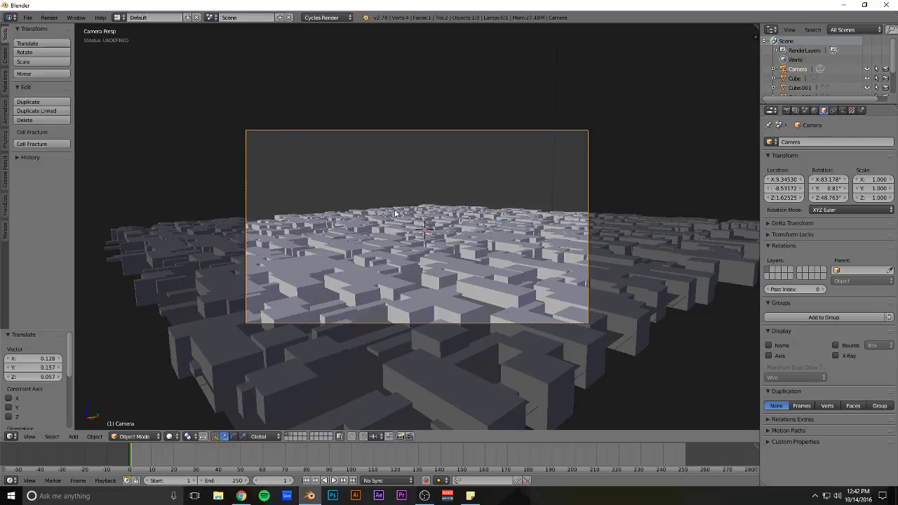
Show layer 2 and enable nodes for the original cube's material
key(2)
right_click(391, 249)
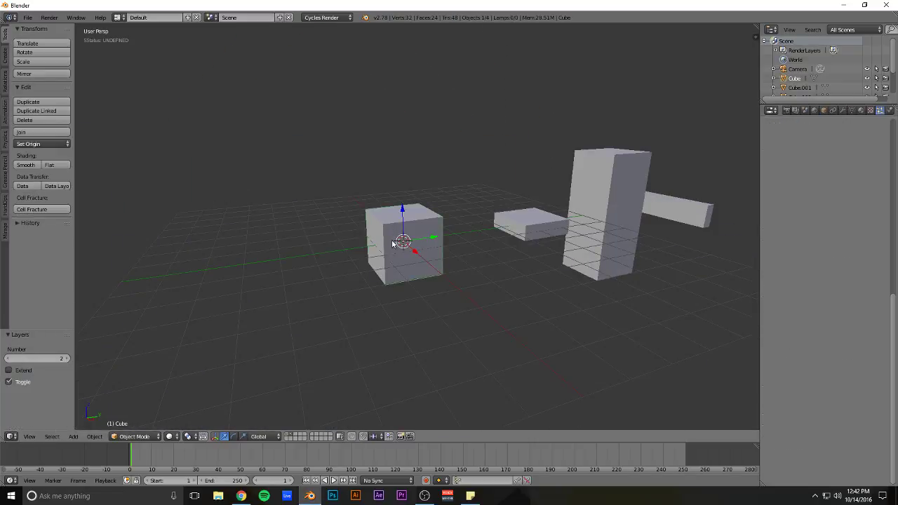
click(861, 112)
click(818, 225)
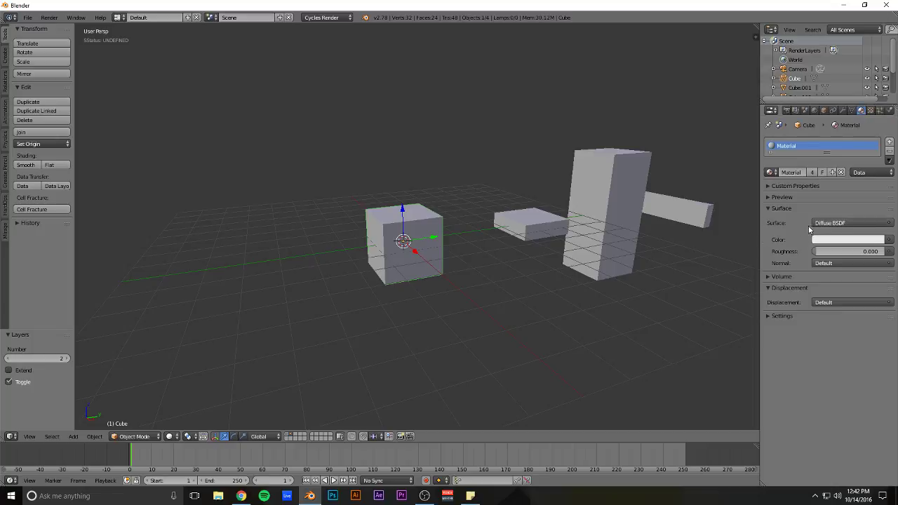
Check which material is assigned to each of the blocks on layer 2
right_click(528, 221)
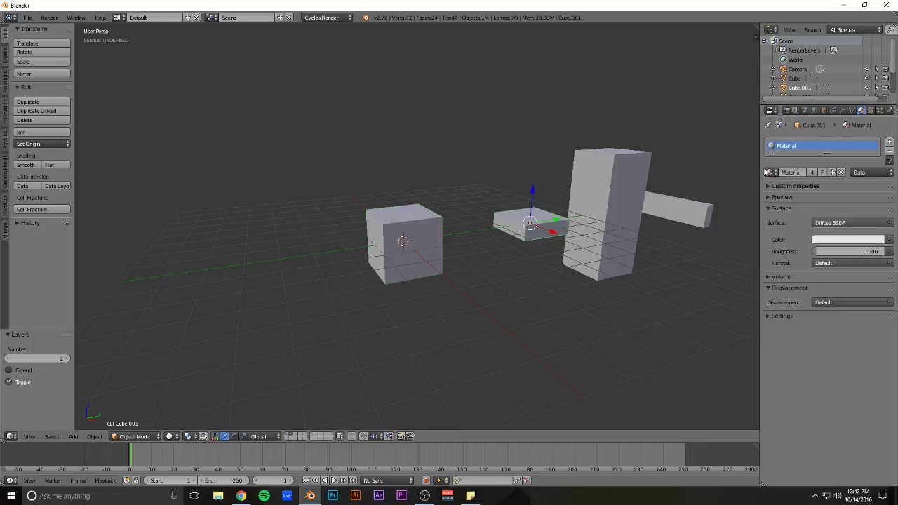
click(770, 172)
right_click(600, 186)
right_click(678, 202)
right_click(631, 187)
right_click(539, 219)
right_click(426, 241)
click(772, 175)
Show layer 1 and replace the timeline with an enlarged node editor showing the blocks' material
middle_drag(442, 164, 554, 155)
key(1)
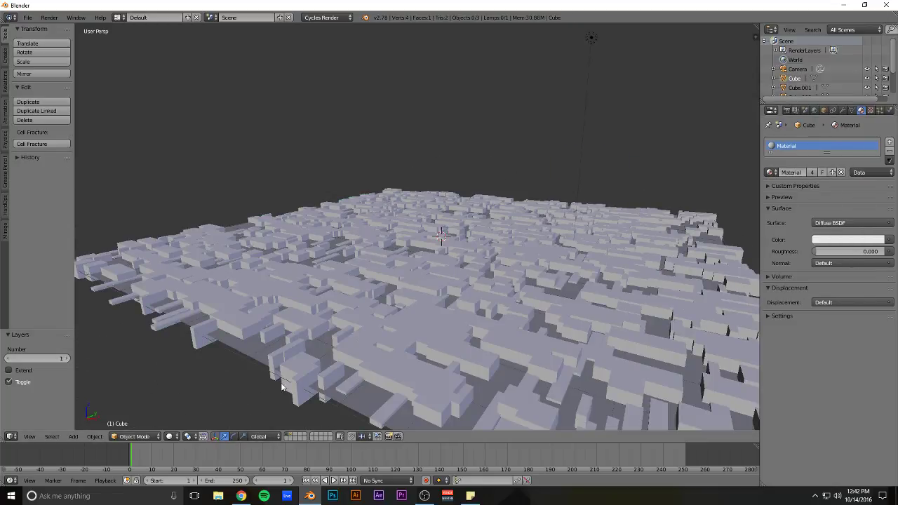
key(shift+F3)
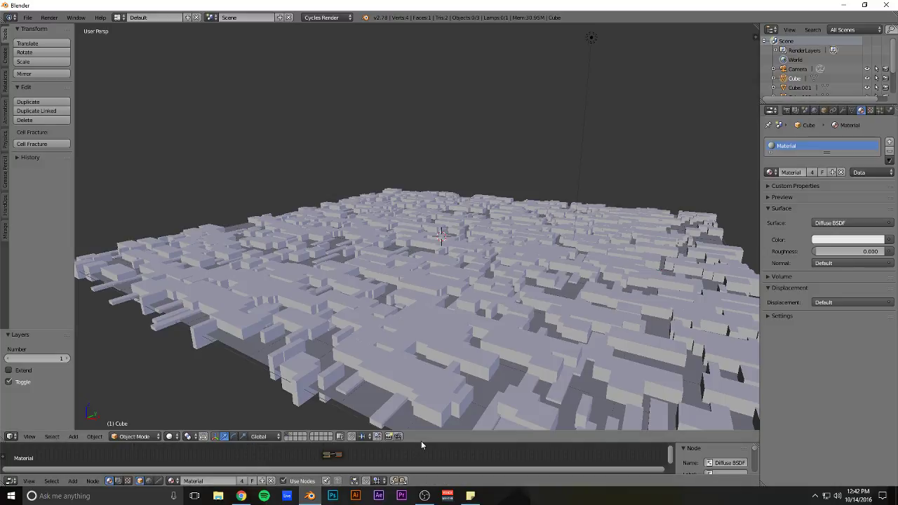
drag(421, 441, 330, 245)
scroll(317, 304, up, 4)
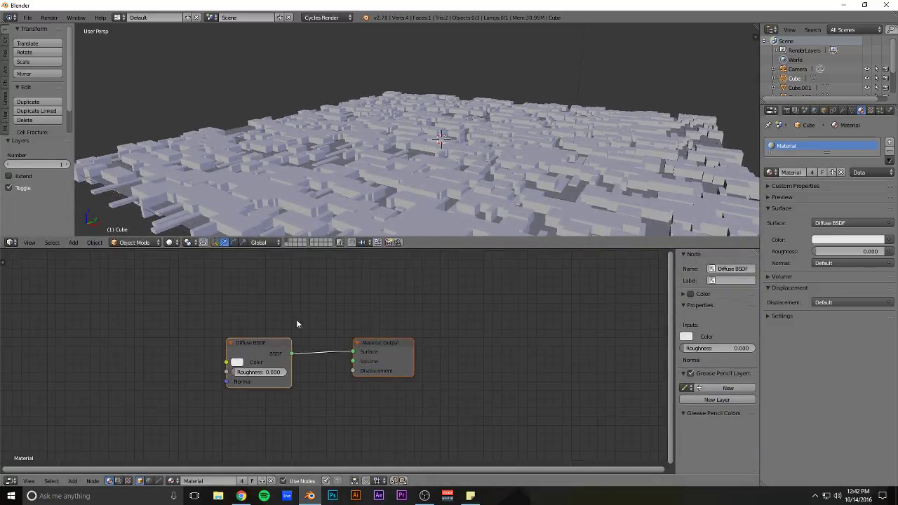
Add a Checker Texture node to the blocks' material and connect its Color output to the Material Output's Displacement
drag(260, 343, 150, 290)
middle_drag(158, 361, 266, 331)
key(shift+a)
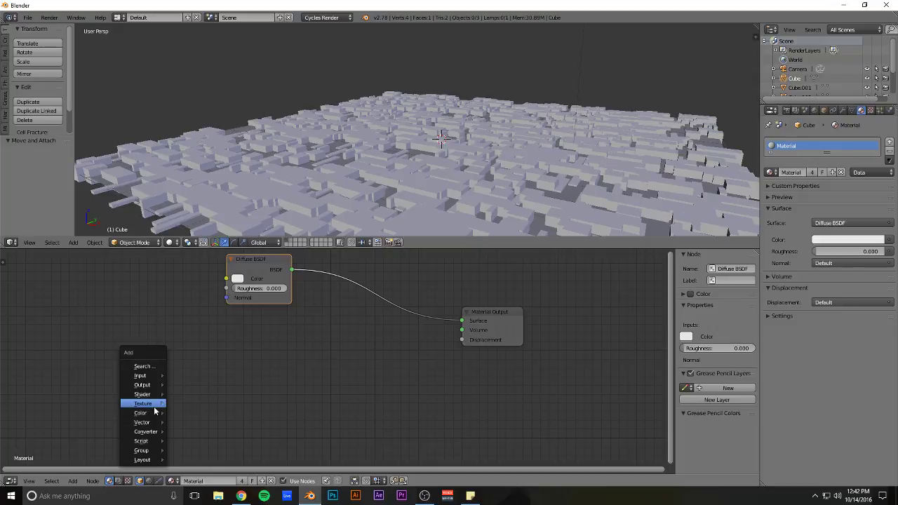
mouse_move(155, 408)
click(216, 300)
right_click(179, 354)
key(shift+a)
mouse_move(178, 353)
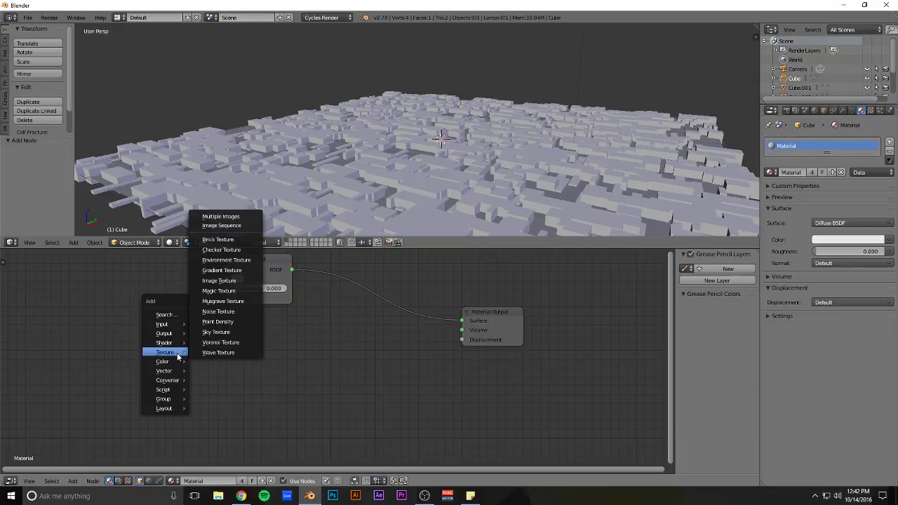
click(221, 250)
click(279, 344)
drag(282, 343, 464, 342)
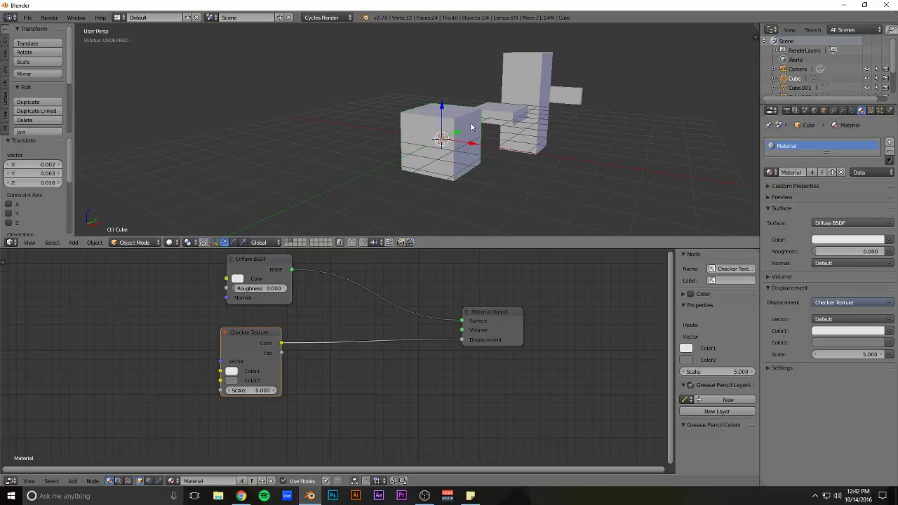
Unwrap the mesh of the original cube and of the small flat block beside it
key(Tab)
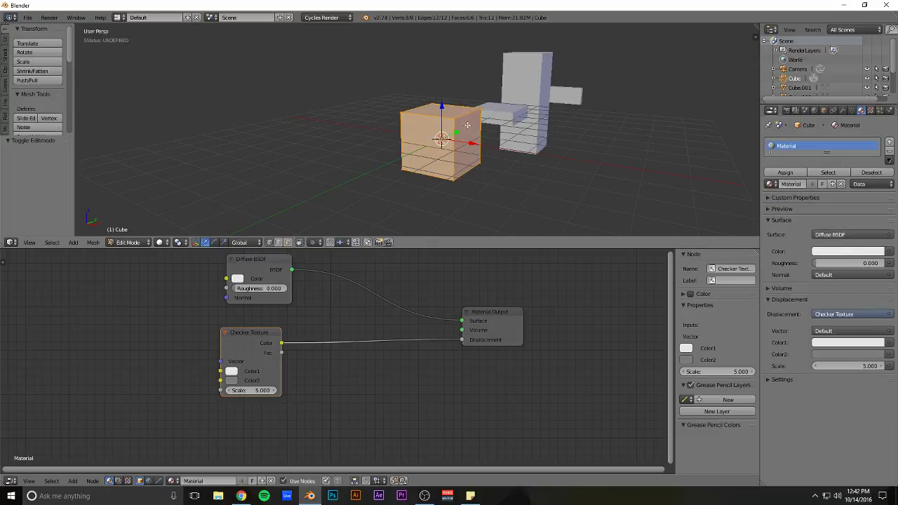
key(u)
click(468, 127)
key(Tab)
right_click(505, 116)
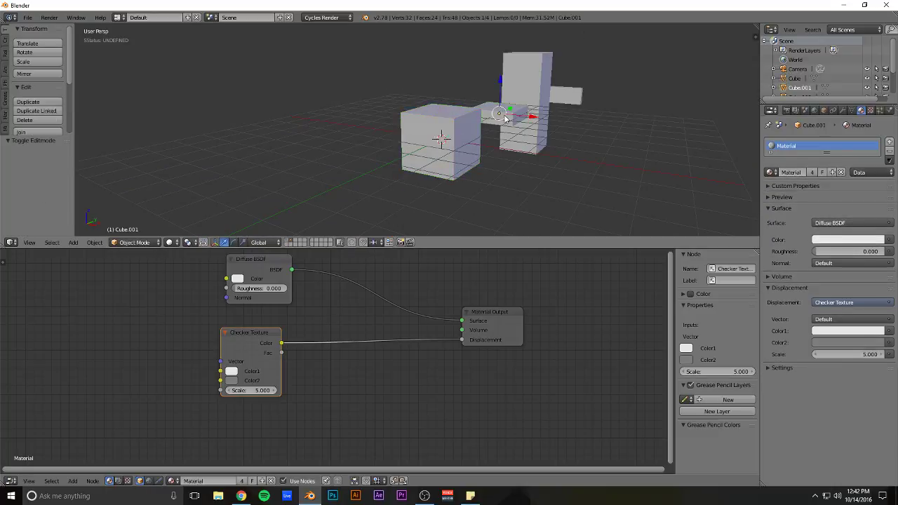
key(Tab)
key(Tab)
Unwrap the meshes of the tall block and the thin block behind it
right_click(525, 88)
key(Tab)
key(u)
click(523, 89)
key(Tab)
right_click(572, 97)
key(Tab)
key(u)
click(541, 92)
key(Tab)
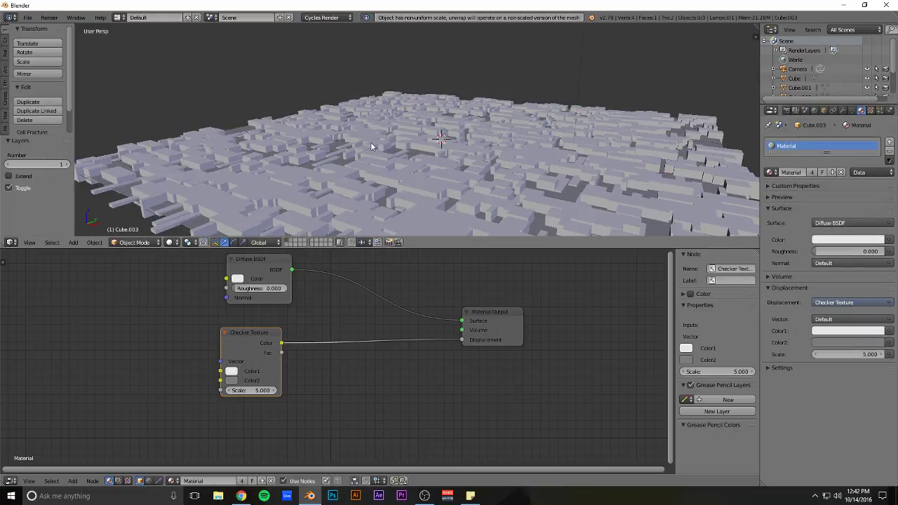
Preview the rendered camera view and set the plane's hair particle size to 0.1 with a random size of 1
key(KP_0)
key(shift+z)
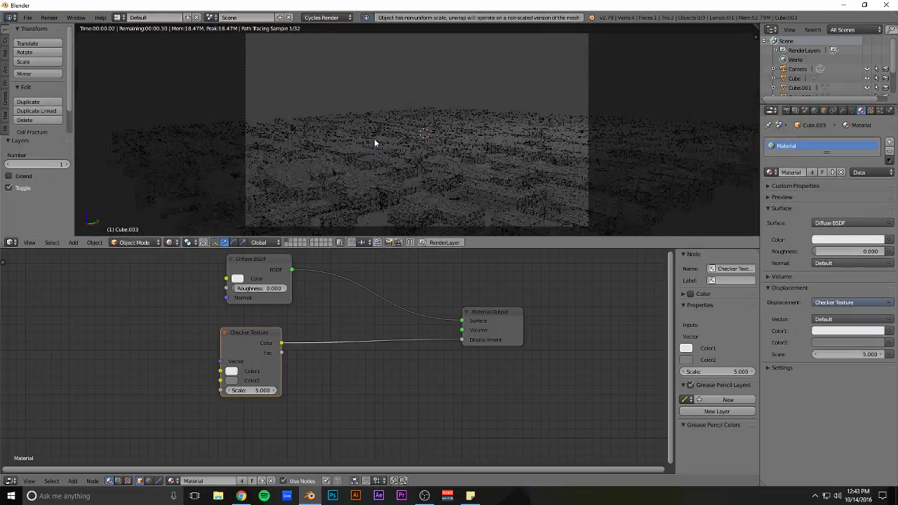
right_click(467, 163)
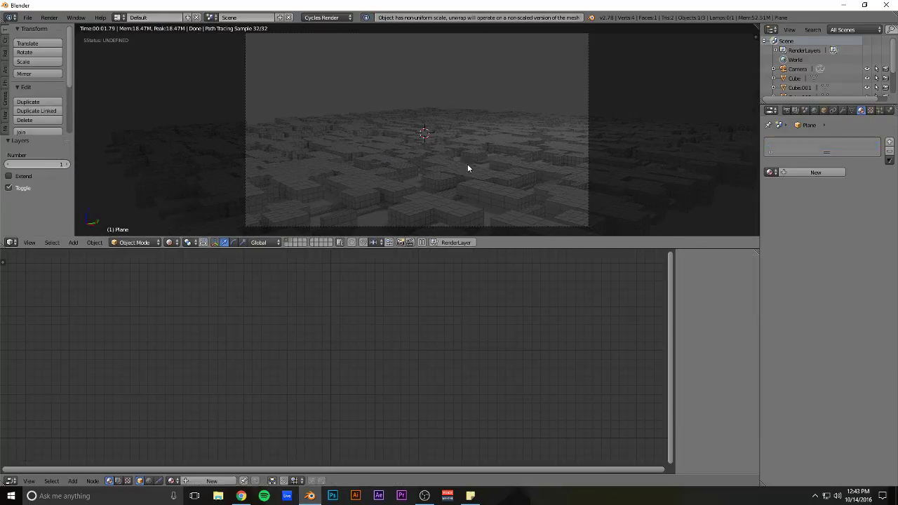
click(880, 110)
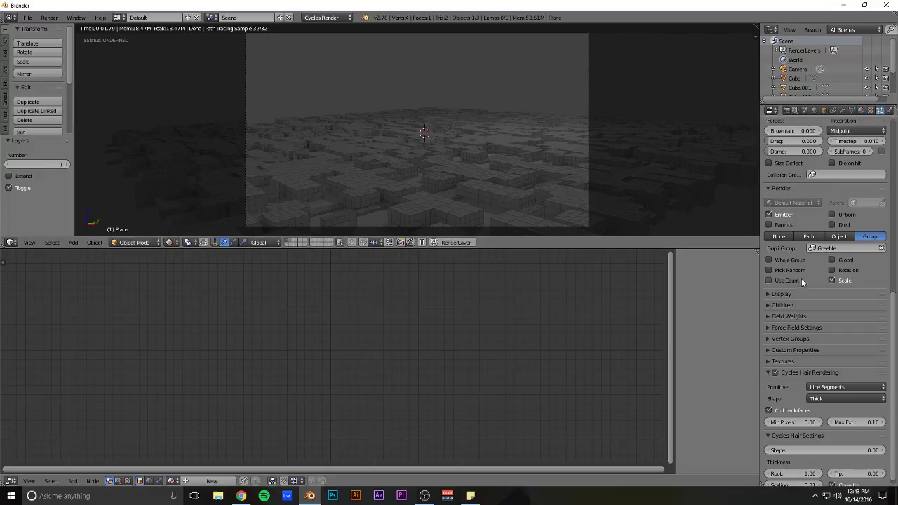
scroll(799, 285, up, 8)
click(794, 362)
text(0.1)
key(Return)
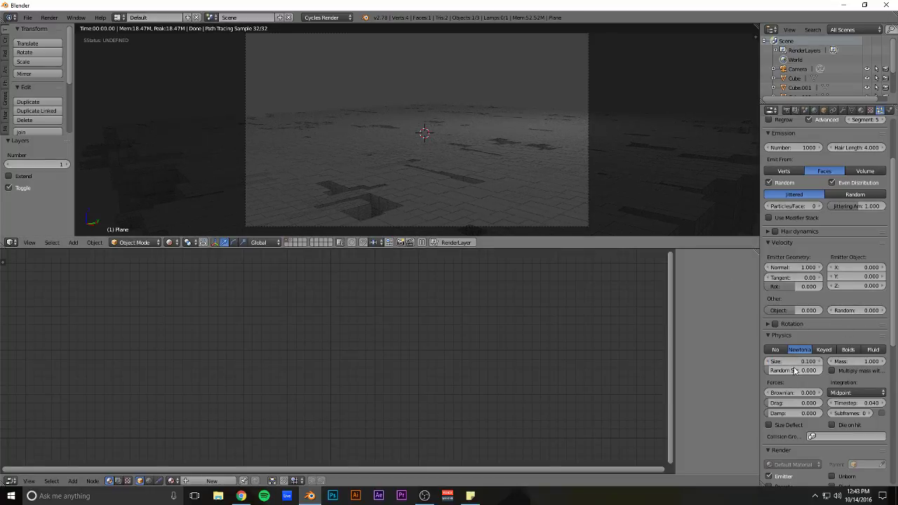
drag(796, 370, 825, 371)
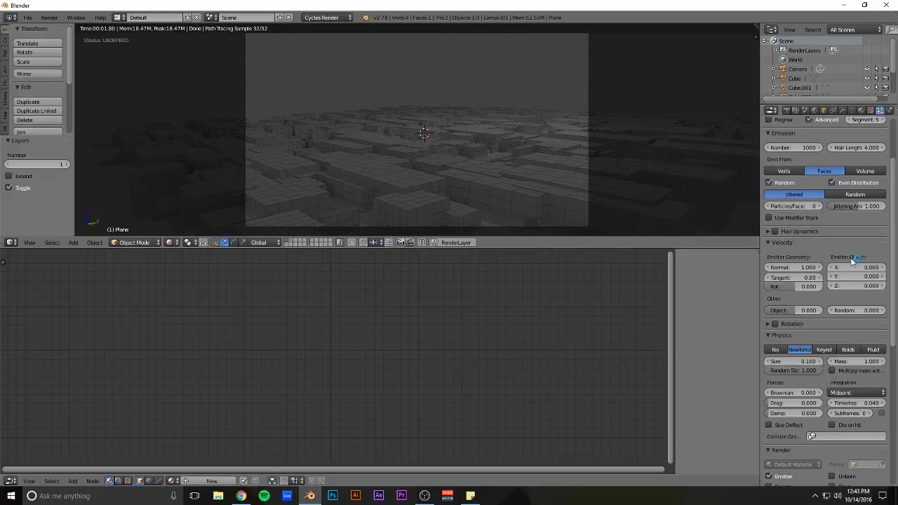
Set the plane's particle number to 2000 and the hair length to 2
scroll(807, 245, up, 3)
click(796, 220)
text(2000)
key(Return)
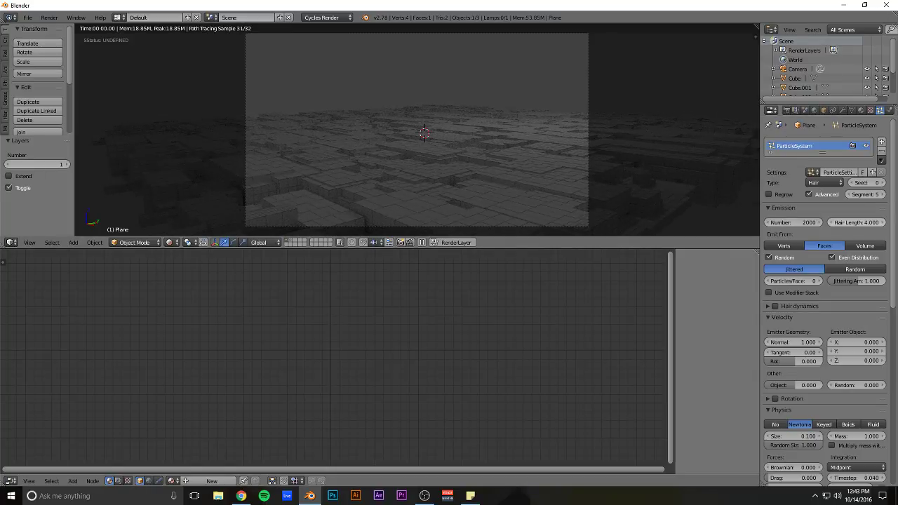
click(860, 222)
text(2)
key(Return)
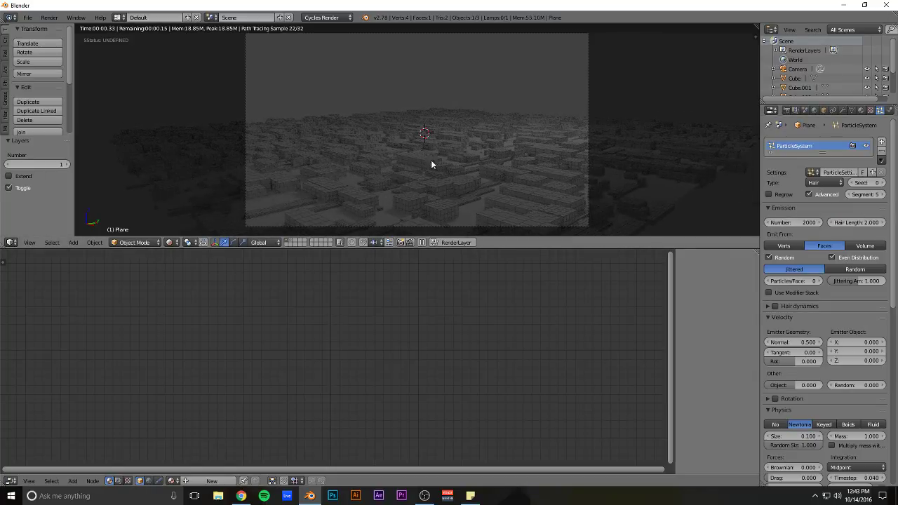
Examine the rendered greebles and their checker displacement up close and across the whole camera frame
scroll(497, 144, up, 3)
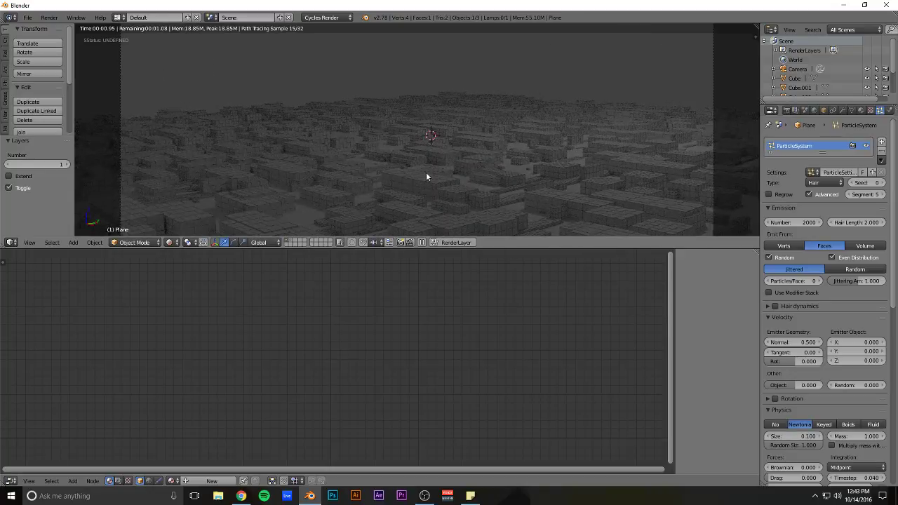
middle_drag(472, 164, 469, 130)
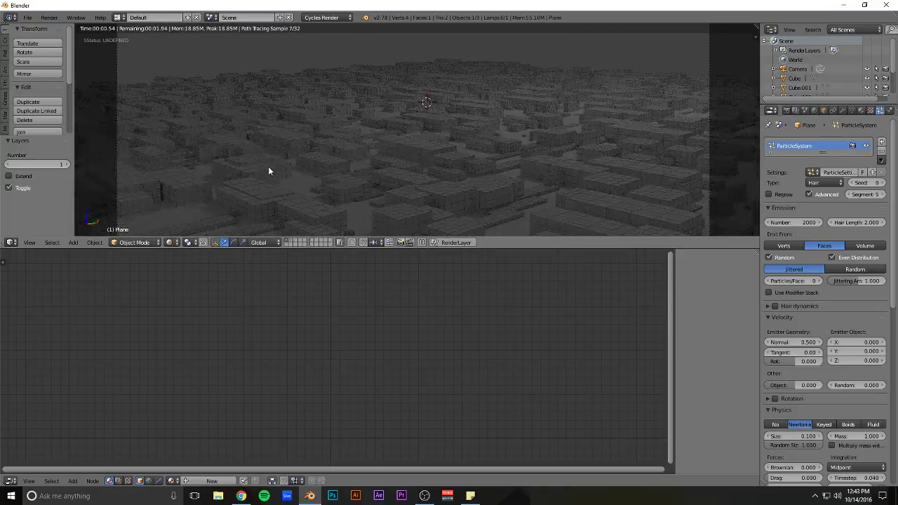
scroll(412, 157, down, 3)
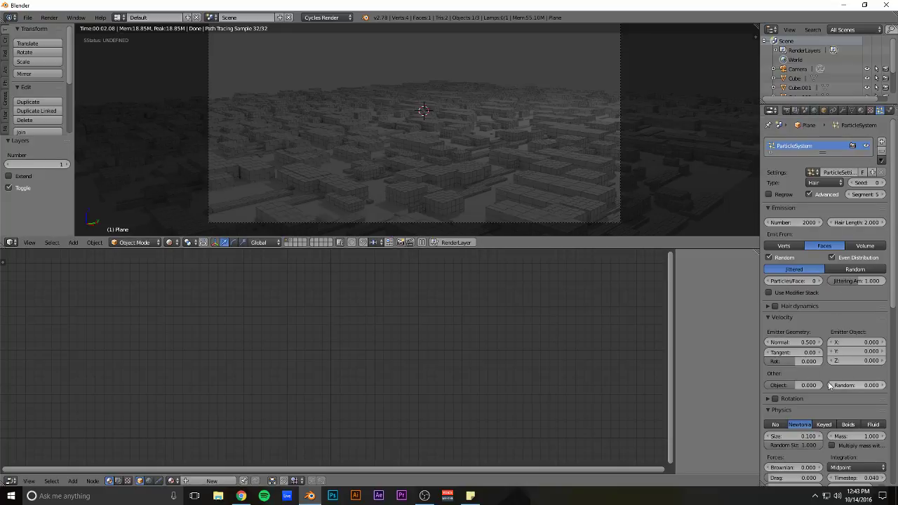
scroll(817, 379, down, 3)
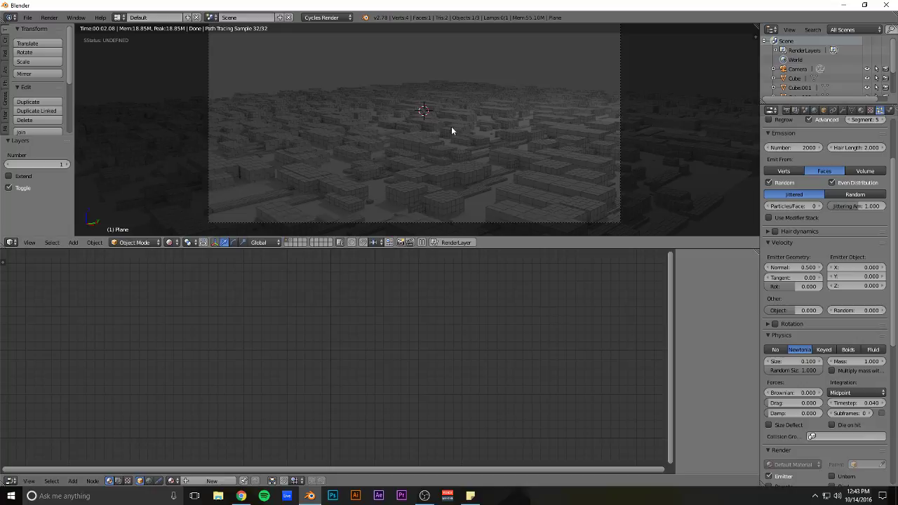
shift+middle_drag(458, 114, 456, 116)
scroll(421, 139, down, 2)
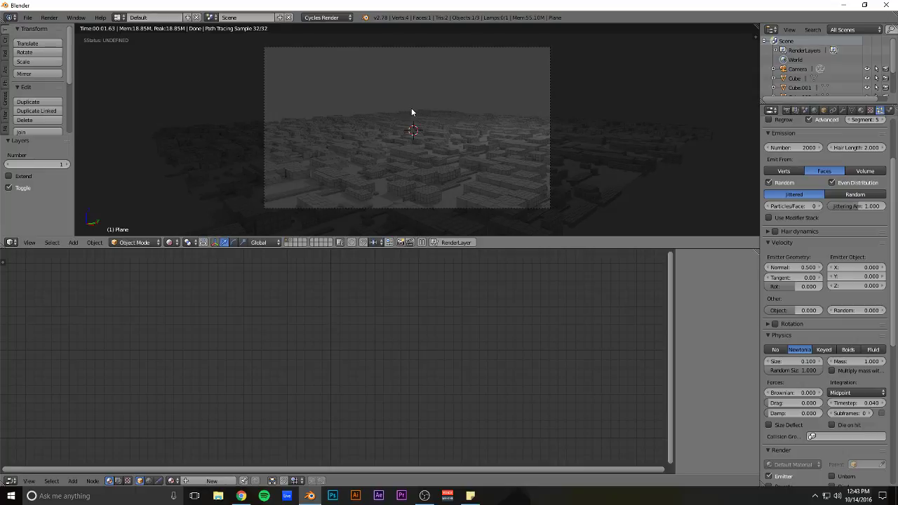
scroll(397, 149, up, 1)
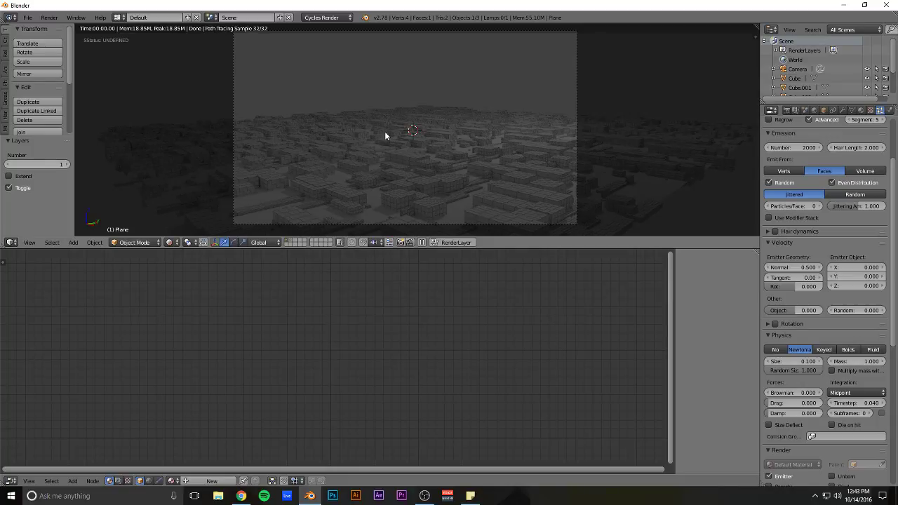
scroll(388, 145, down, 3)
key(KP_0)
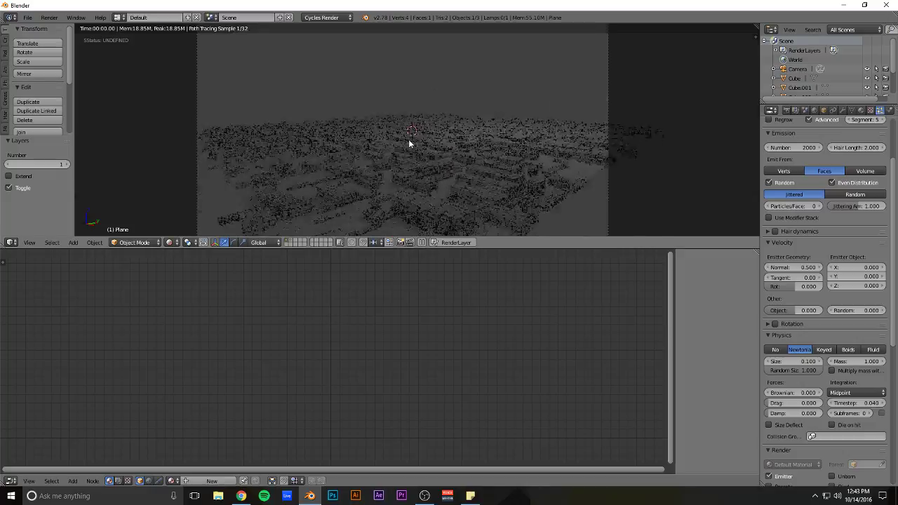
scroll(409, 142, up, 5)
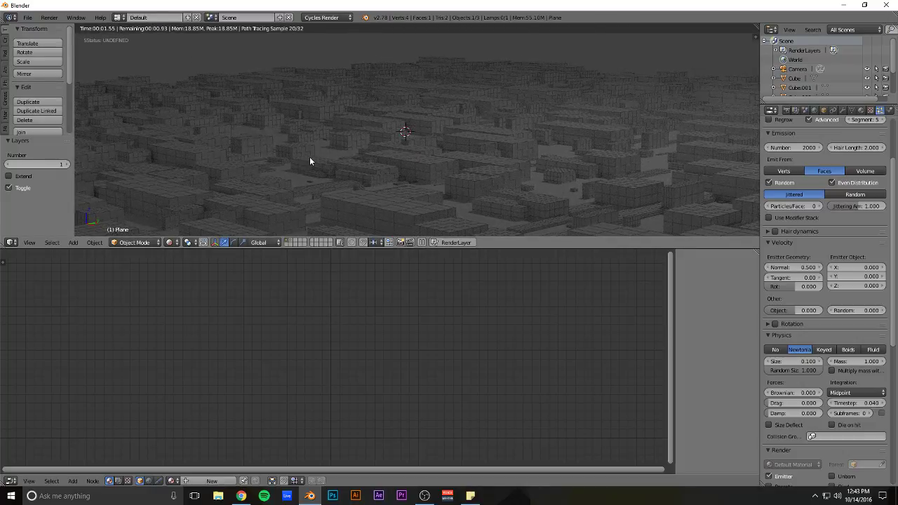
key(KP_0)
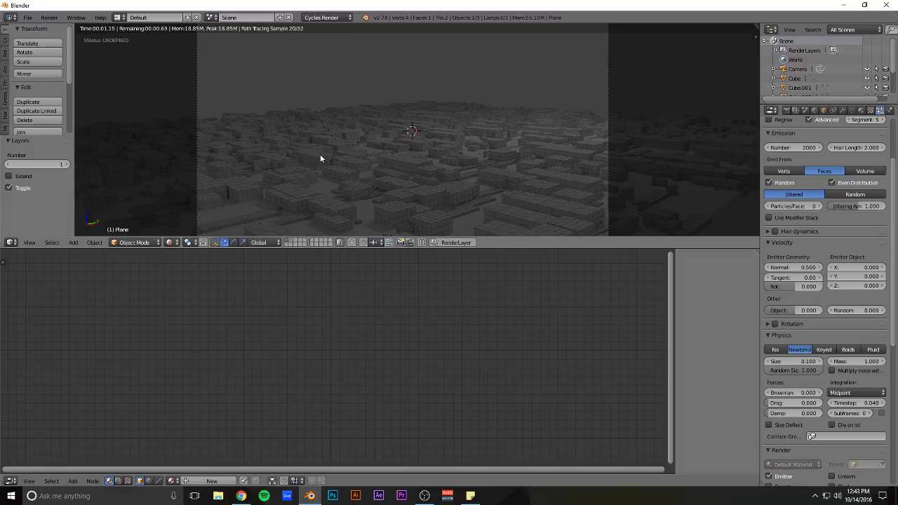
scroll(320, 153, down, 2)
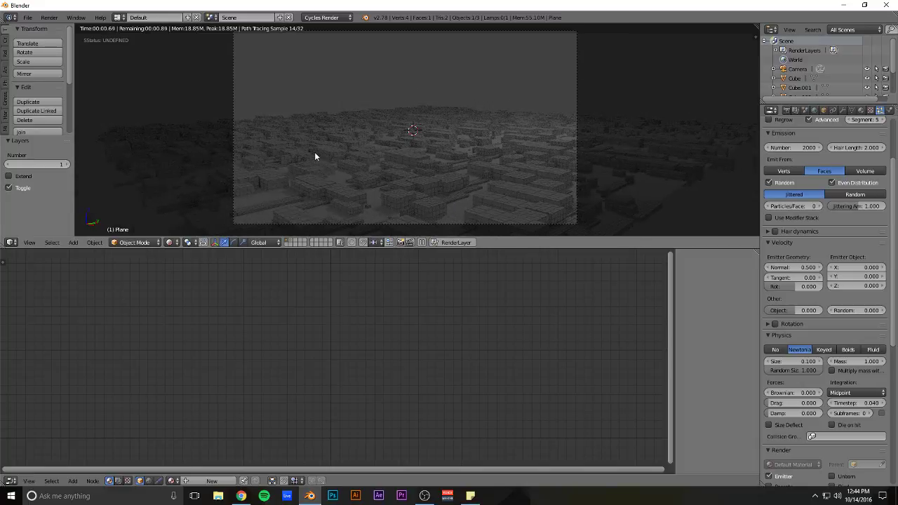
Return the viewport to solid shading and open the recent project Greeble.blend in its 3D view
key(shift+z)
click(27, 17)
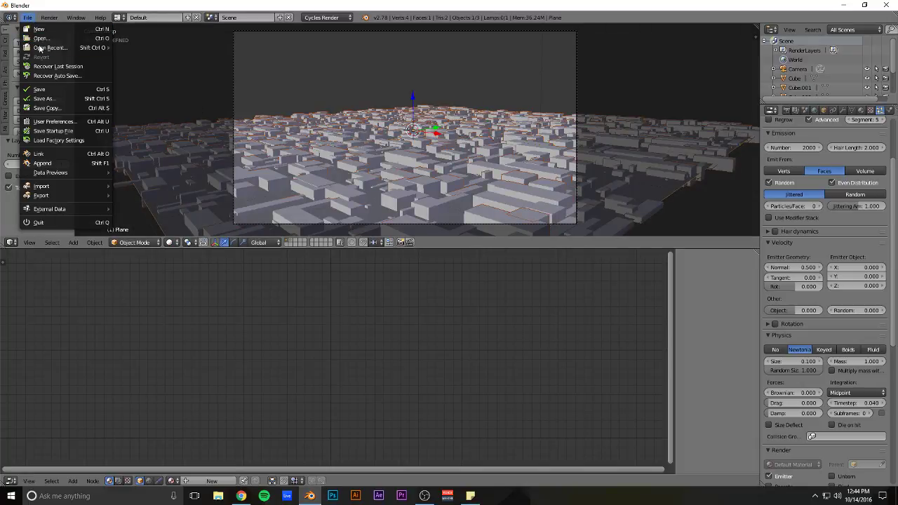
mouse_move(49, 47)
click(167, 67)
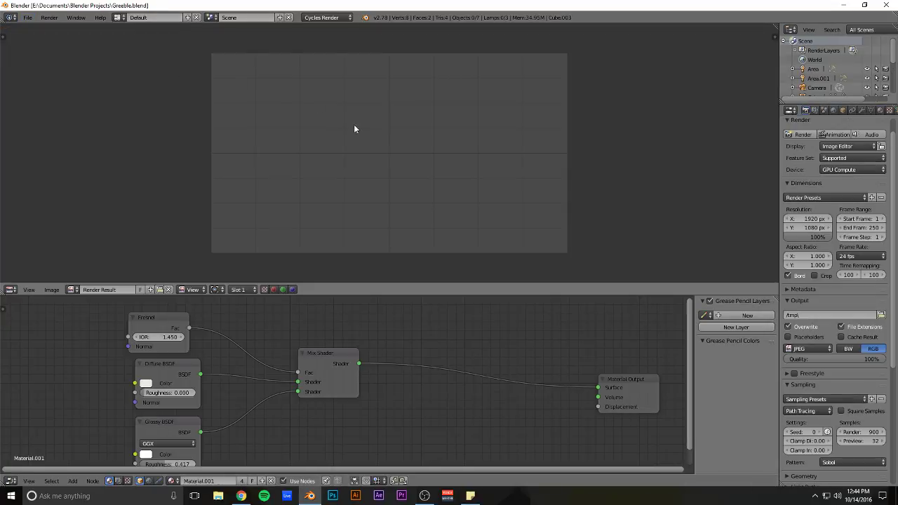
key(Escape)
Show the source blocks on layer 2 and examine the material nodes of the small cube
middle_drag(477, 113, 520, 138)
key(2)
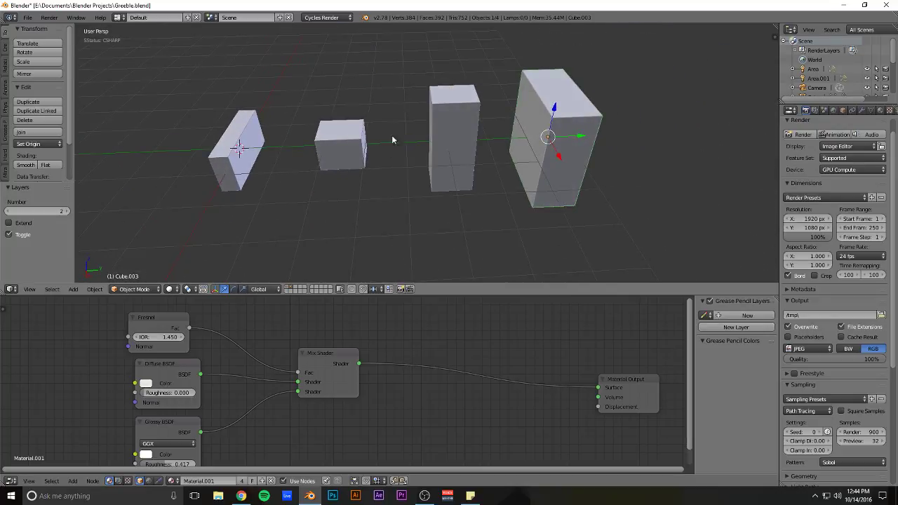
right_click(352, 142)
middle_drag(431, 445, 430, 394)
scroll(428, 395, down, 5)
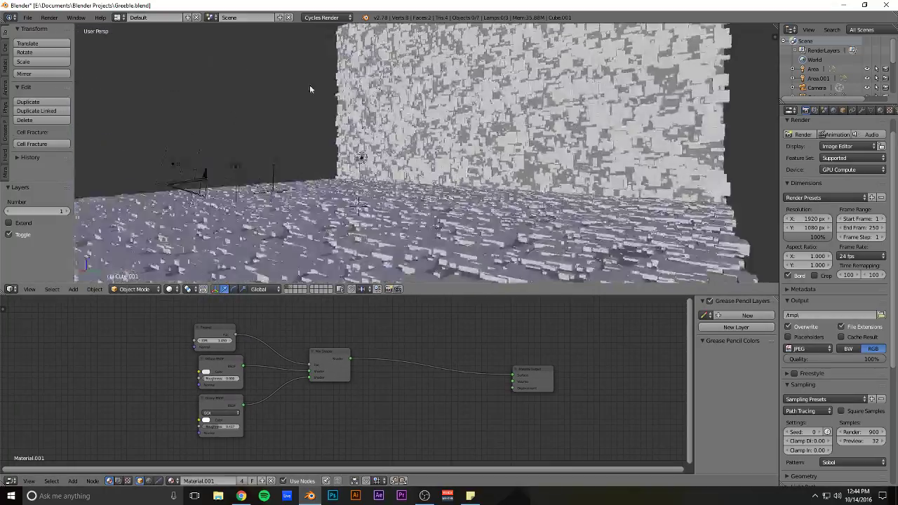
Inspect the greebled floor and wall planes on layer 1 and preview the camera view in rendered shading
middle_drag(310, 87, 320, 107)
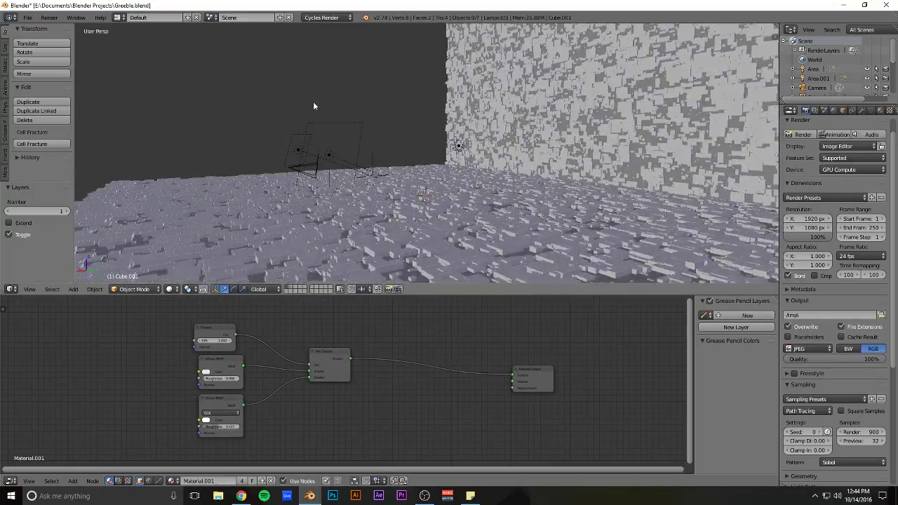
scroll(320, 112, down, 4)
right_click(494, 194)
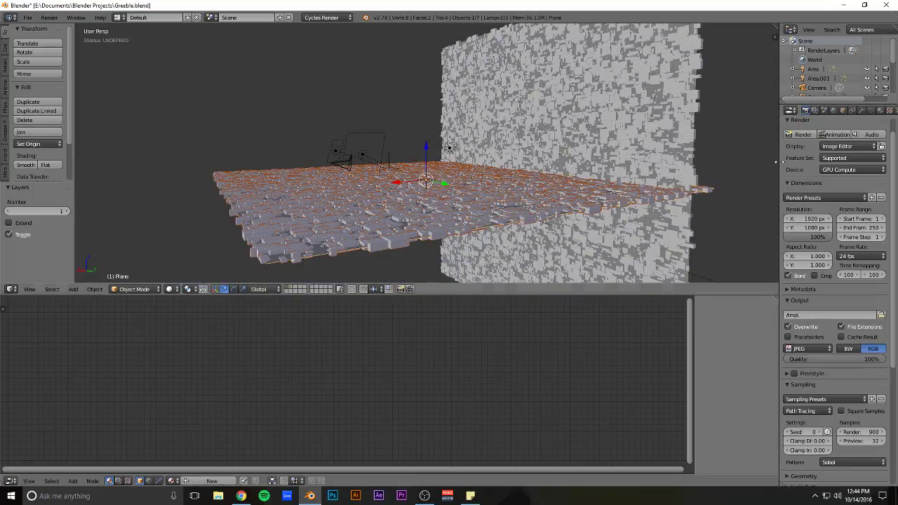
right_click(638, 97)
right_click(433, 226)
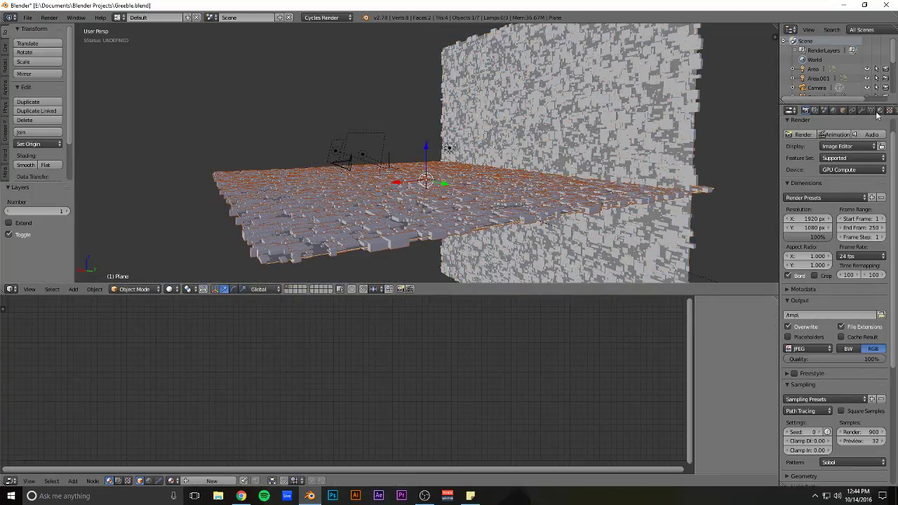
key(KP_0)
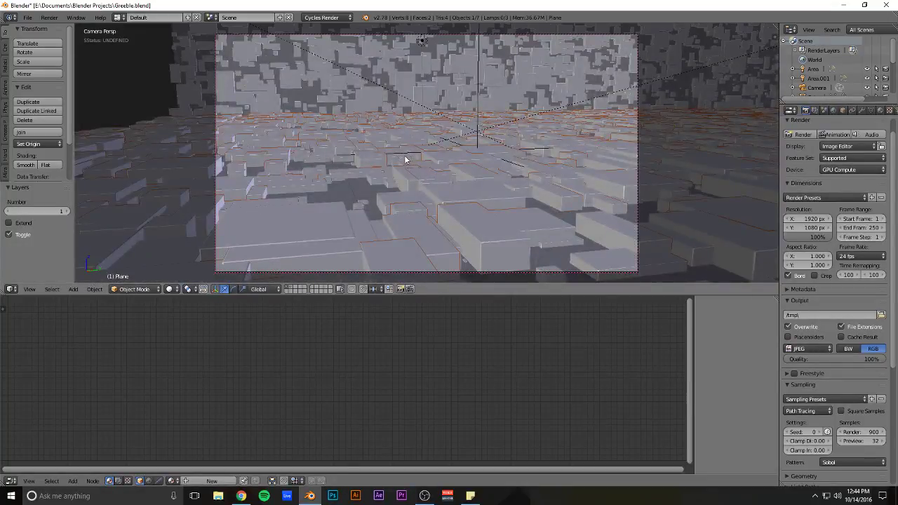
key(shift+z)
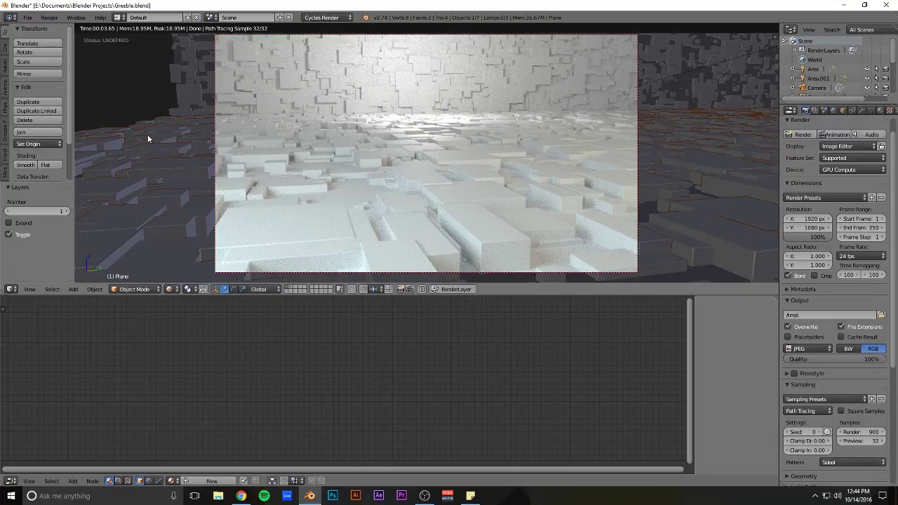
Return to solid shading and examine the layout of the floor, wall and lights from outside and through the camera
key(shift+z)
middle_drag(448, 128, 371, 144)
scroll(435, 149, down, 7)
middle_drag(445, 159, 502, 159)
key(KP_0)
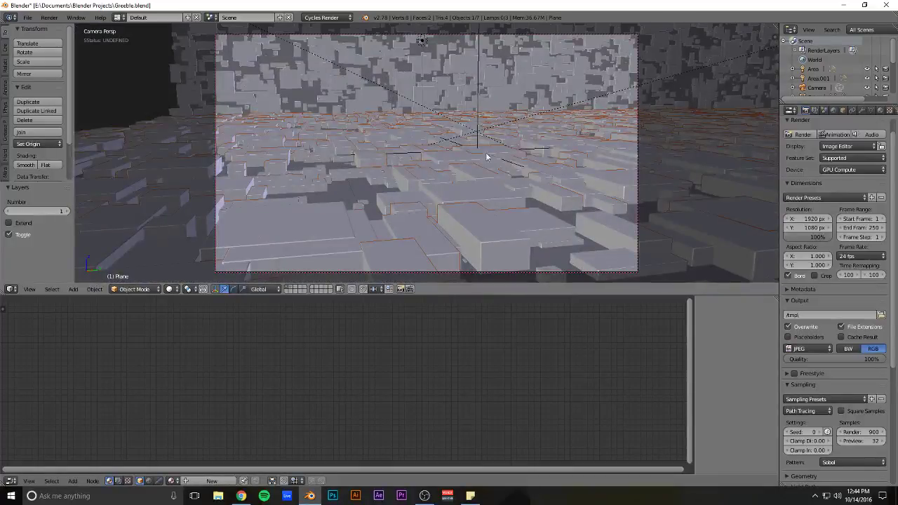
scroll(444, 129, down, 2)
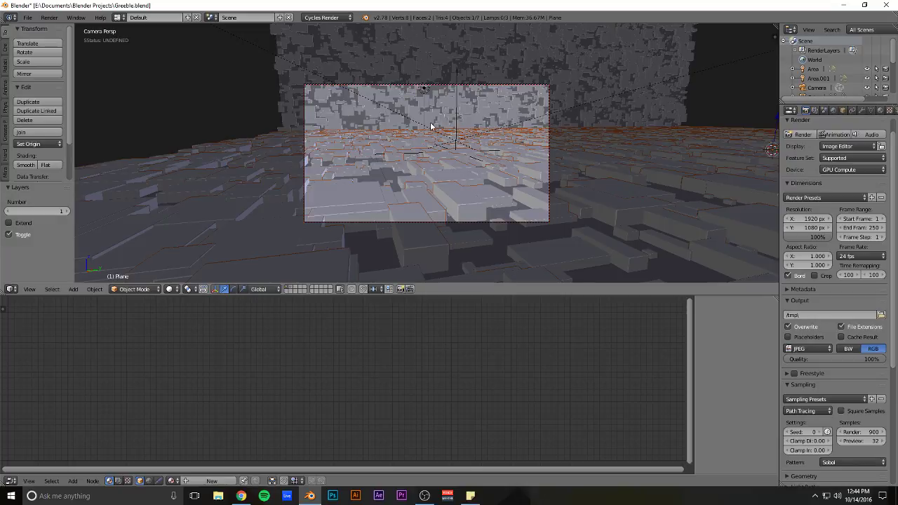
scroll(355, 163, up, 4)
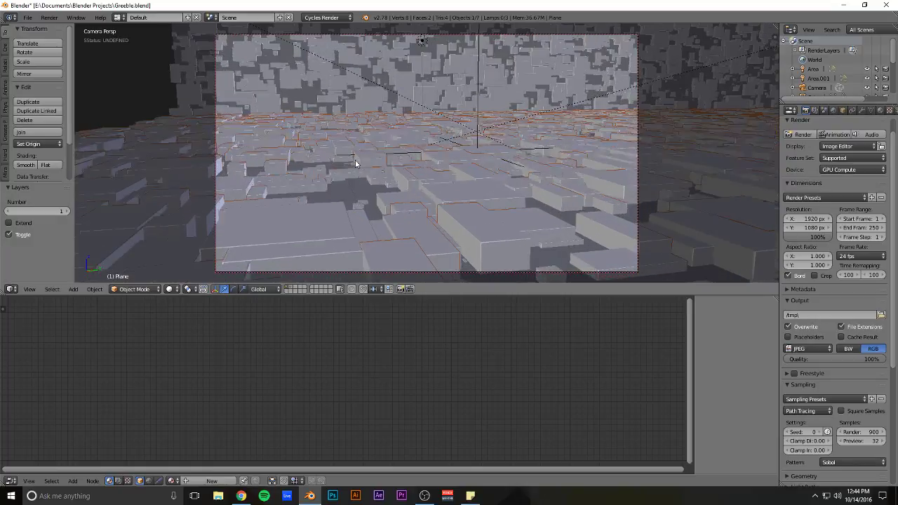
scroll(355, 163, down, 3)
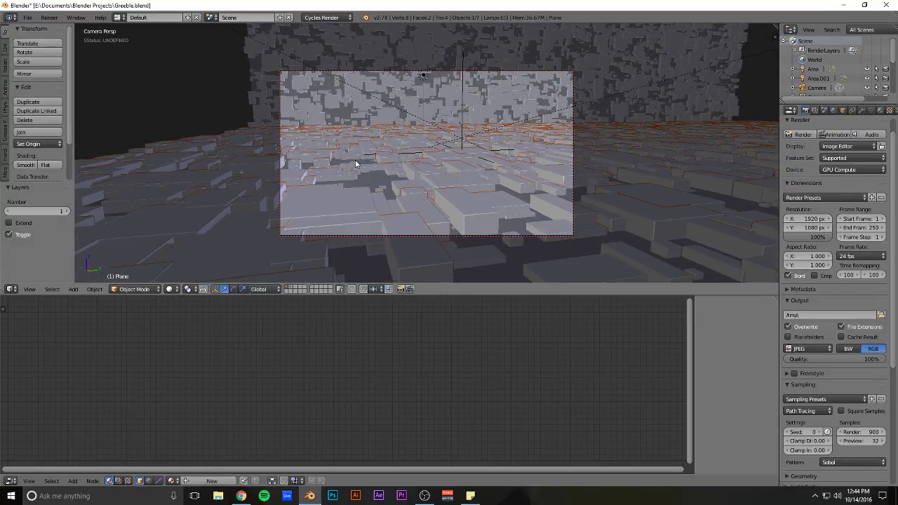
key(alt+Tab)
key(alt+Tab)
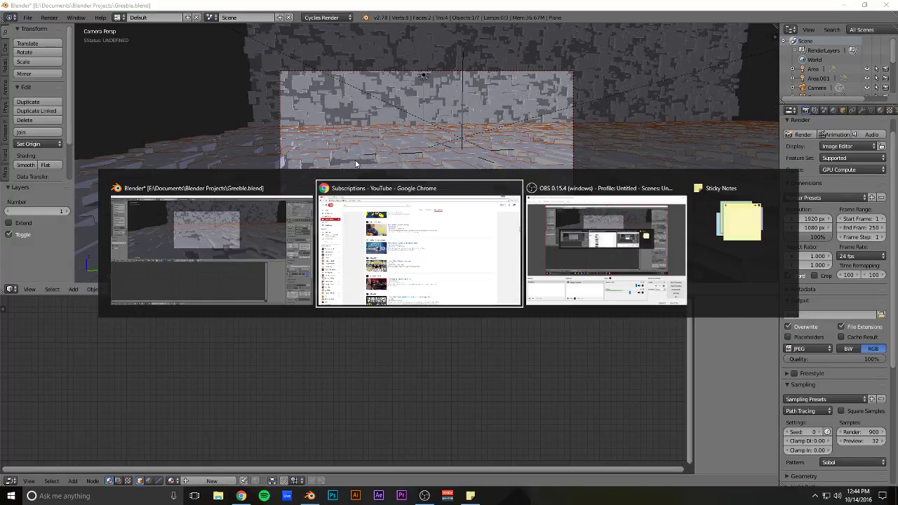